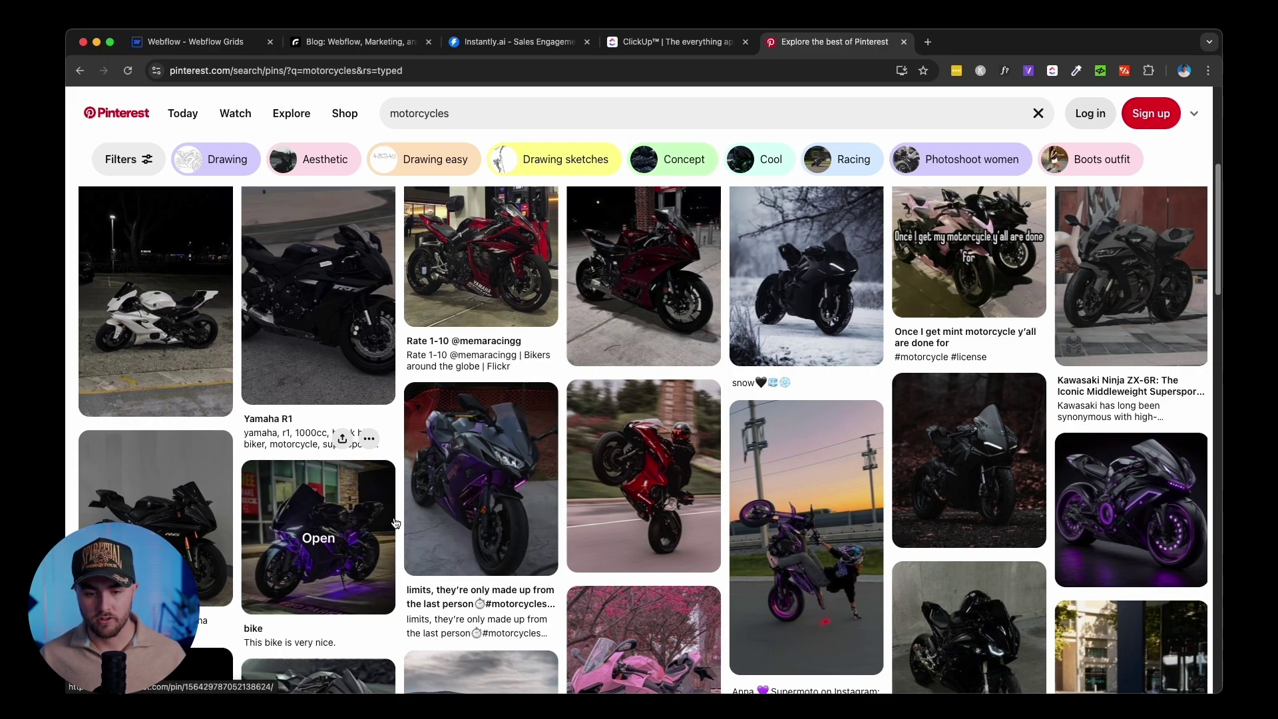
Look through the motorcycle pins on Pinterest to examine how the staggered columns are laid out
scroll(404, 517, down, 2)
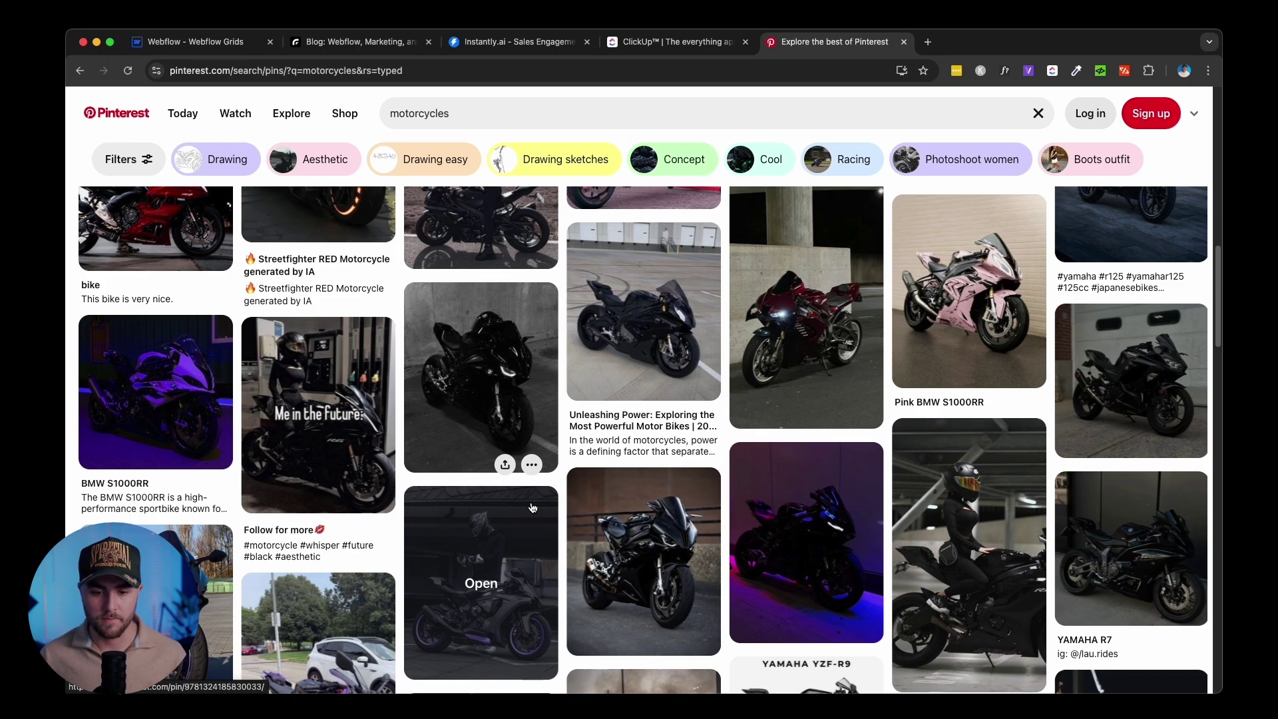
scroll(539, 508, down, 3)
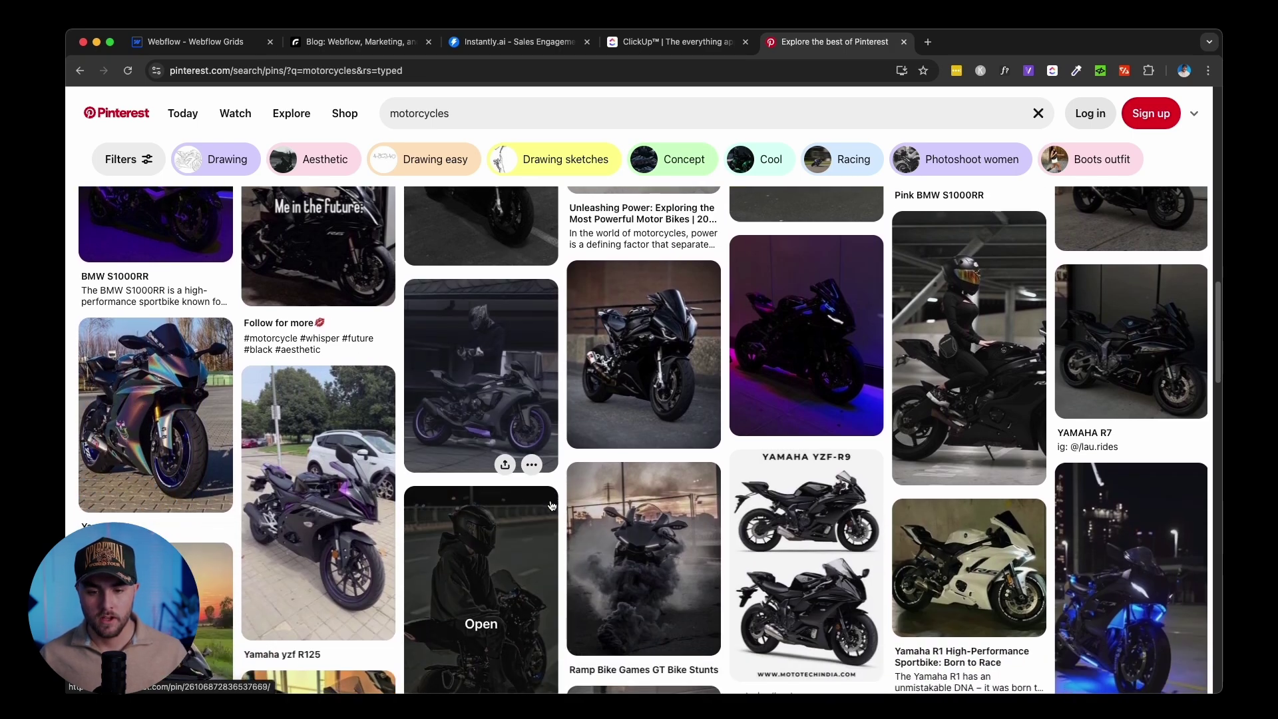
scroll(551, 506, down, 3)
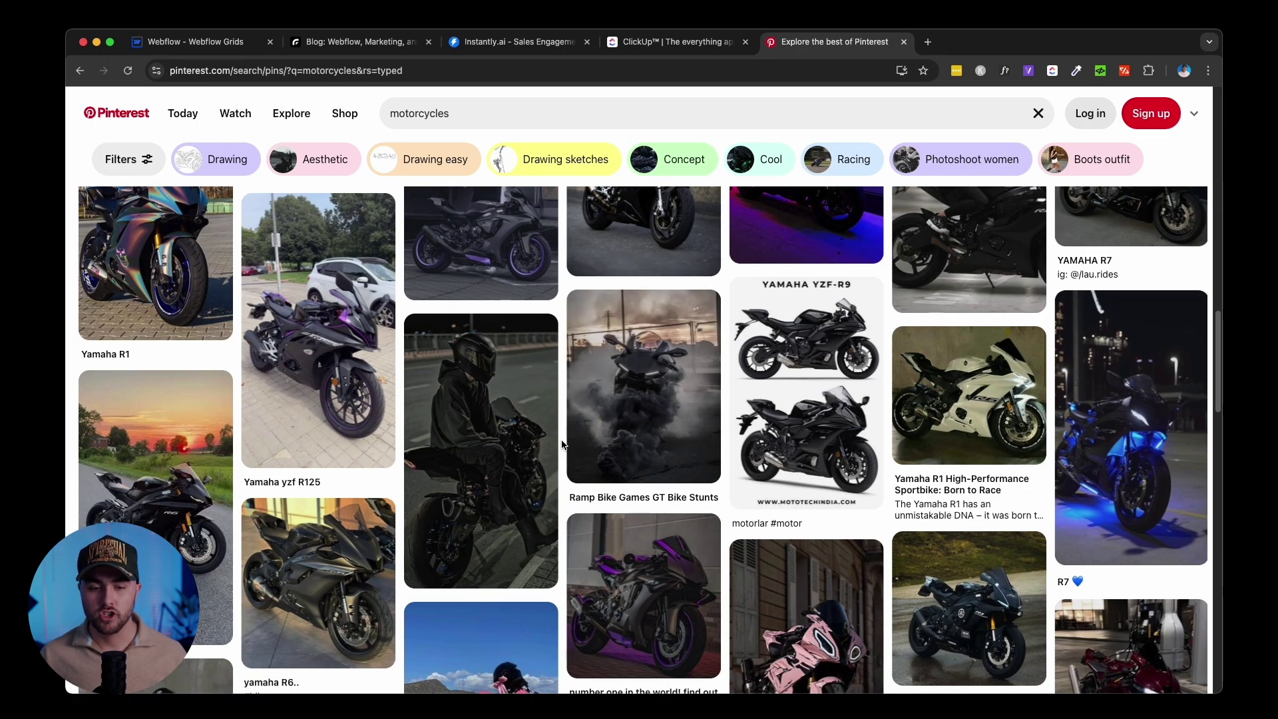
scroll(562, 445, down, 1)
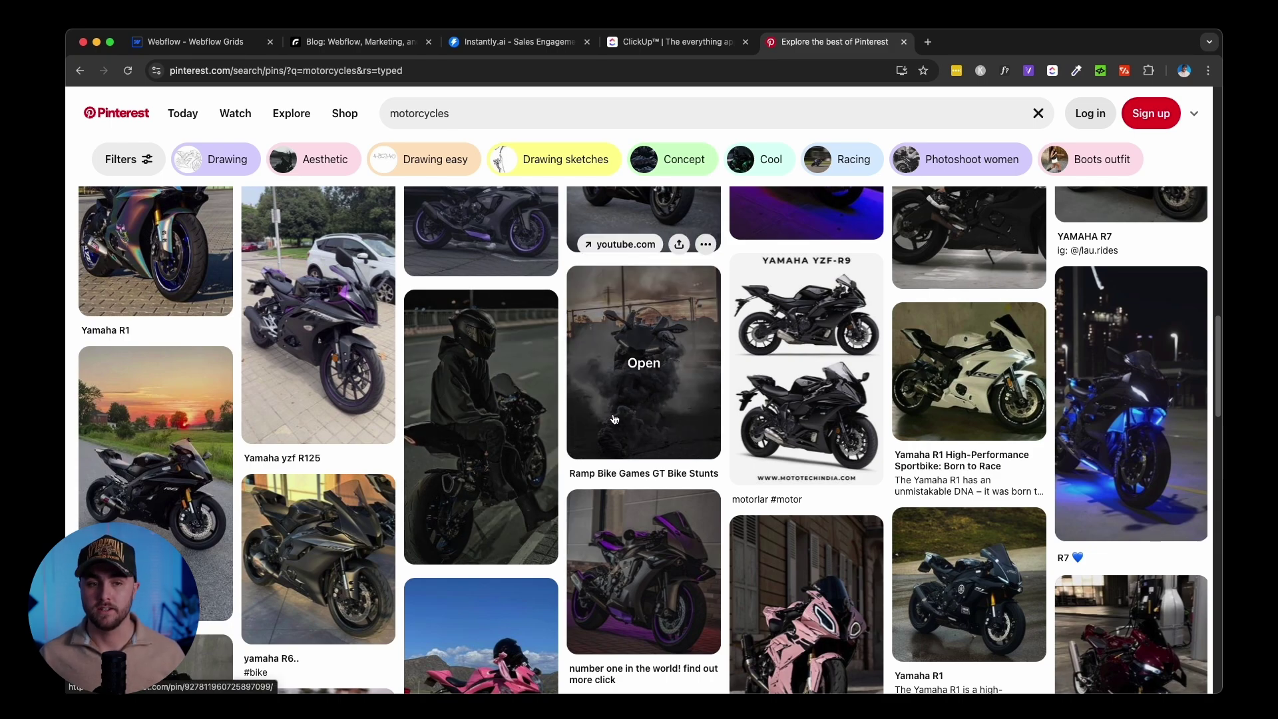
Switch to the Webflow Grids project and delete the existing grid from the page body
click(199, 44)
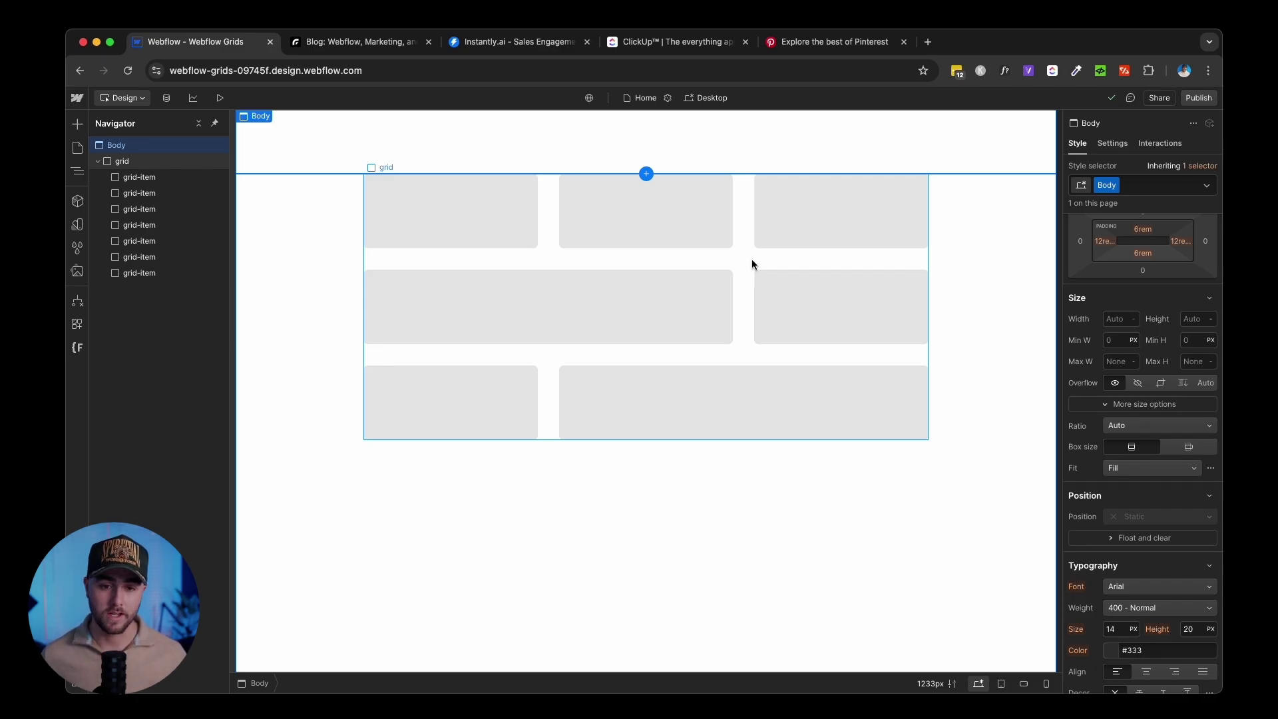
click(752, 264)
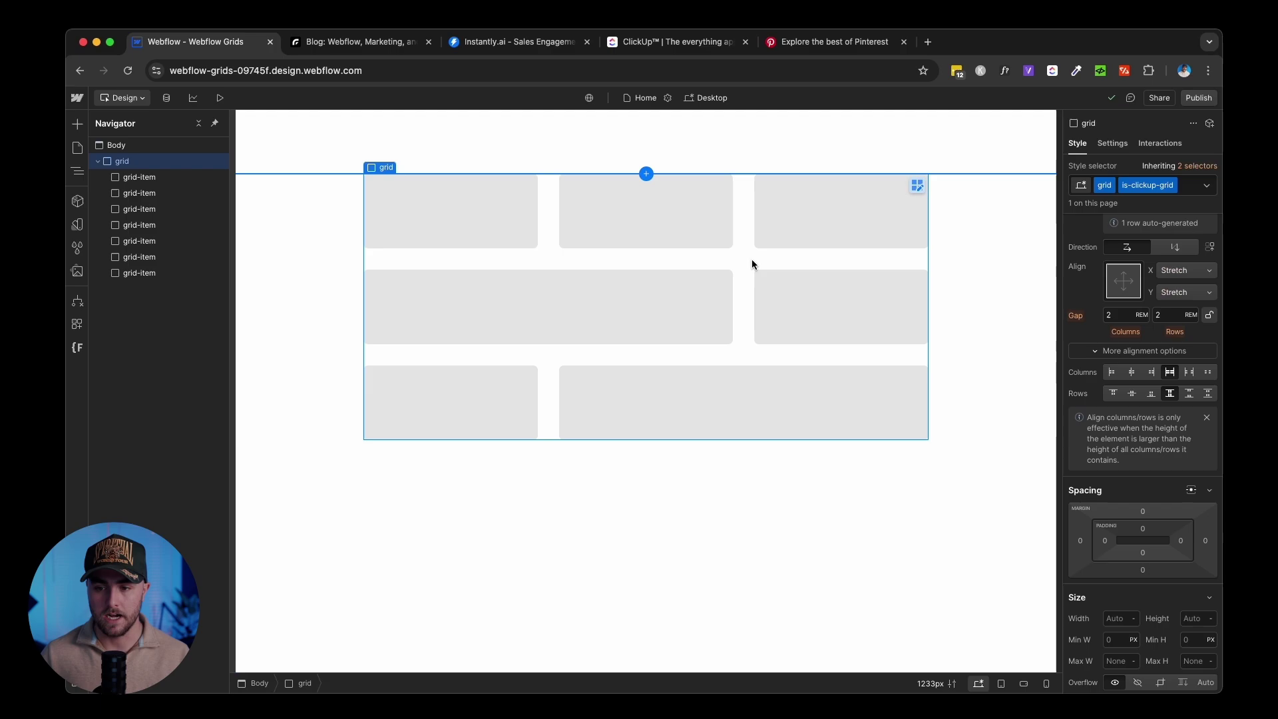
key(Delete)
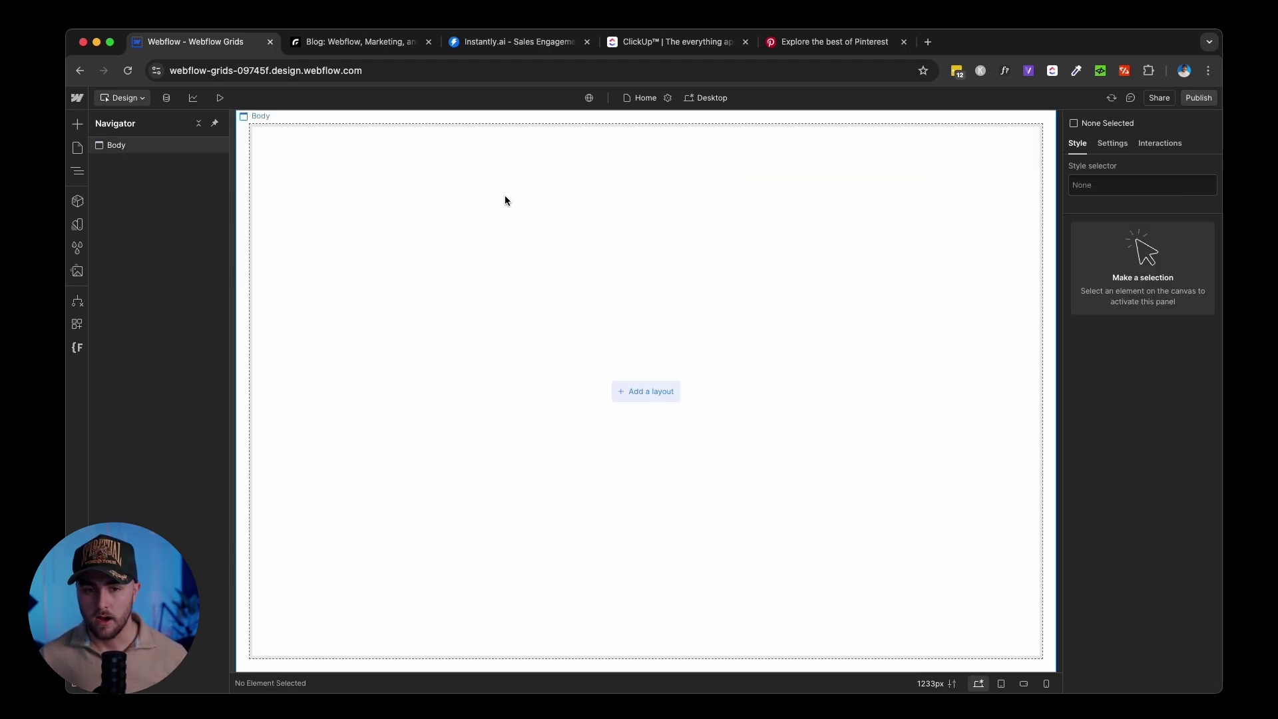
Add a div block with the class pinterest-grid to the page body and set its display to Flex
click(597, 234)
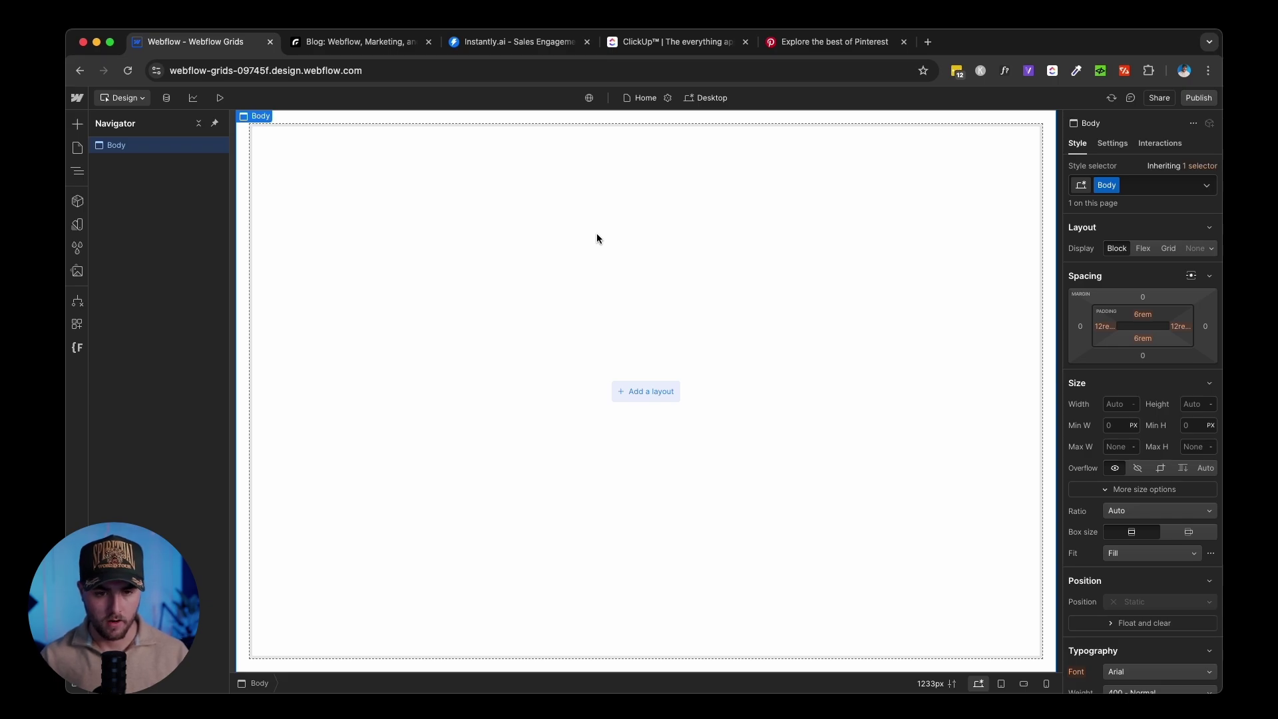
key(super+k)
text(div)
key(Return)
key(super+Return)
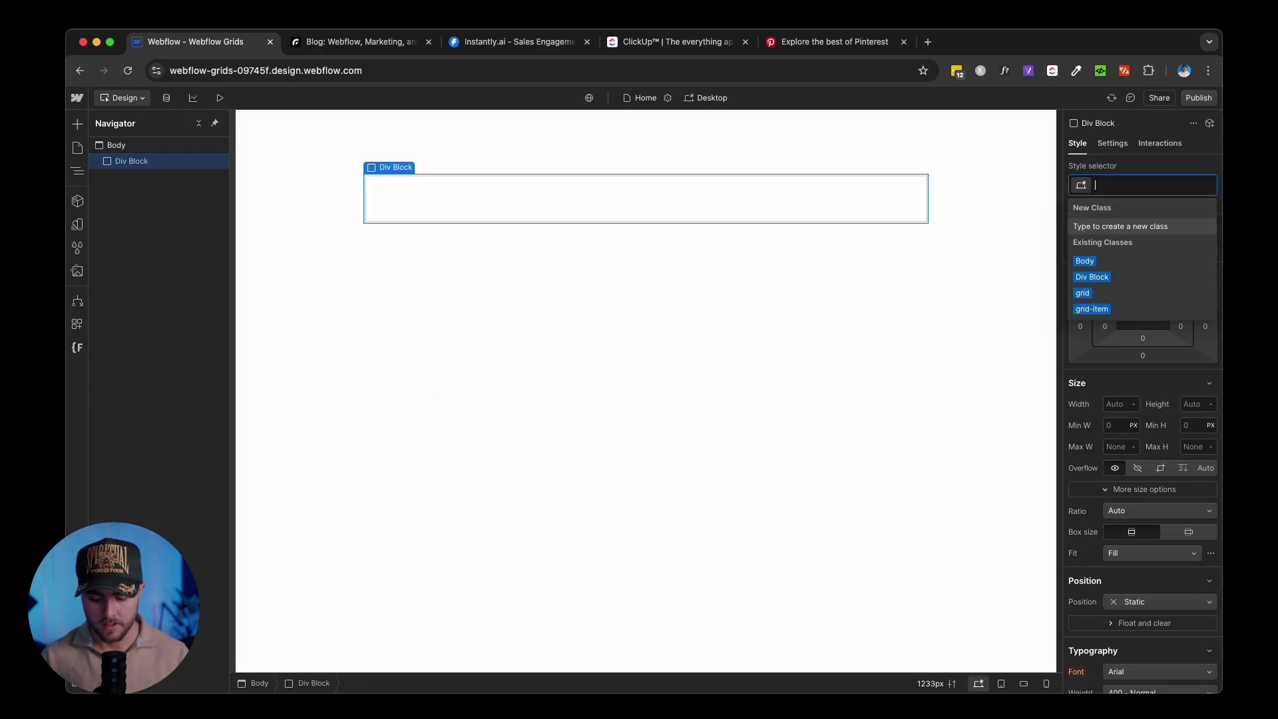
text(pinterest)
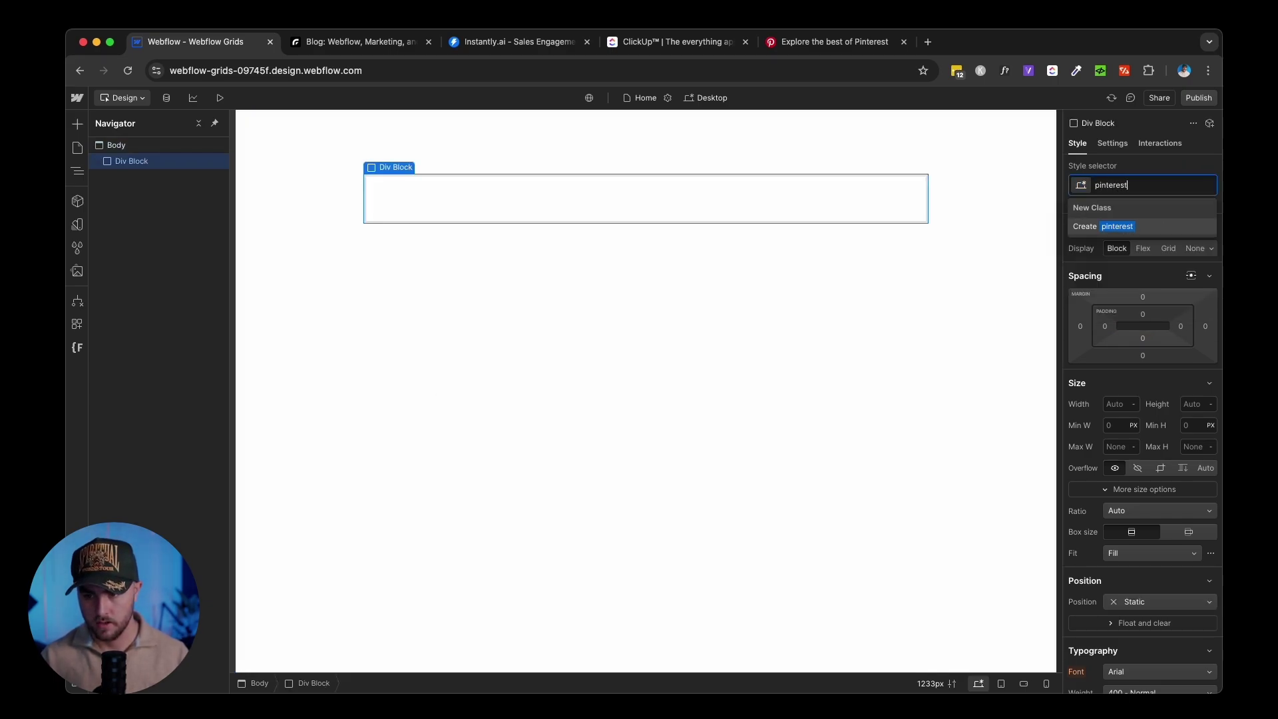
text(-grid)
key(Return)
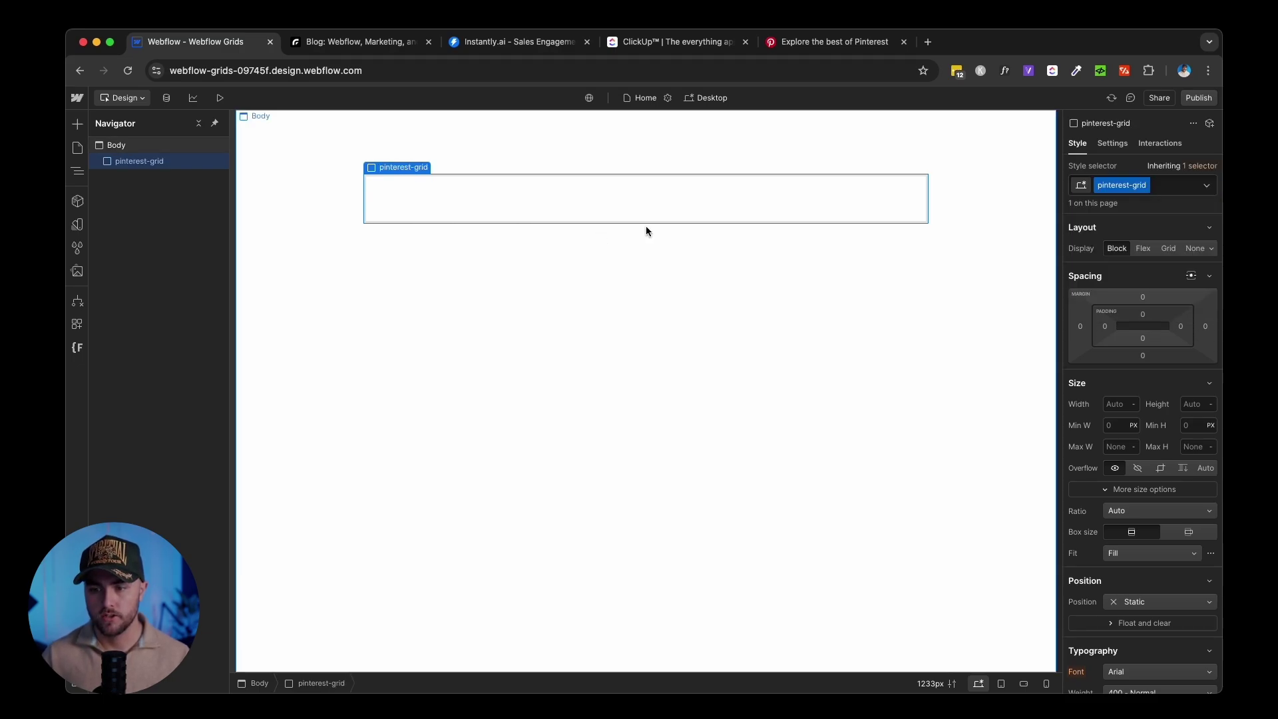
click(1143, 248)
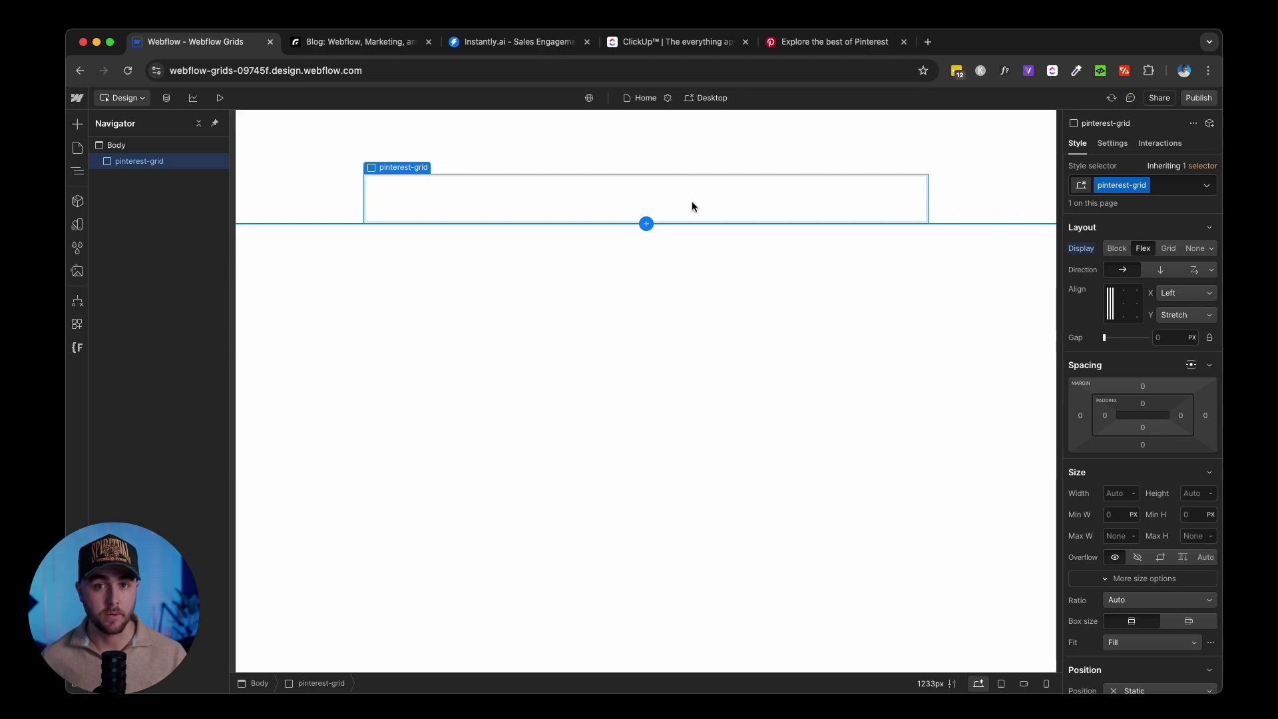
Add a div block inside pinterest-grid and give it the class grid_column
key(super+e)
text(div)
key(Return)
key(super+Return)
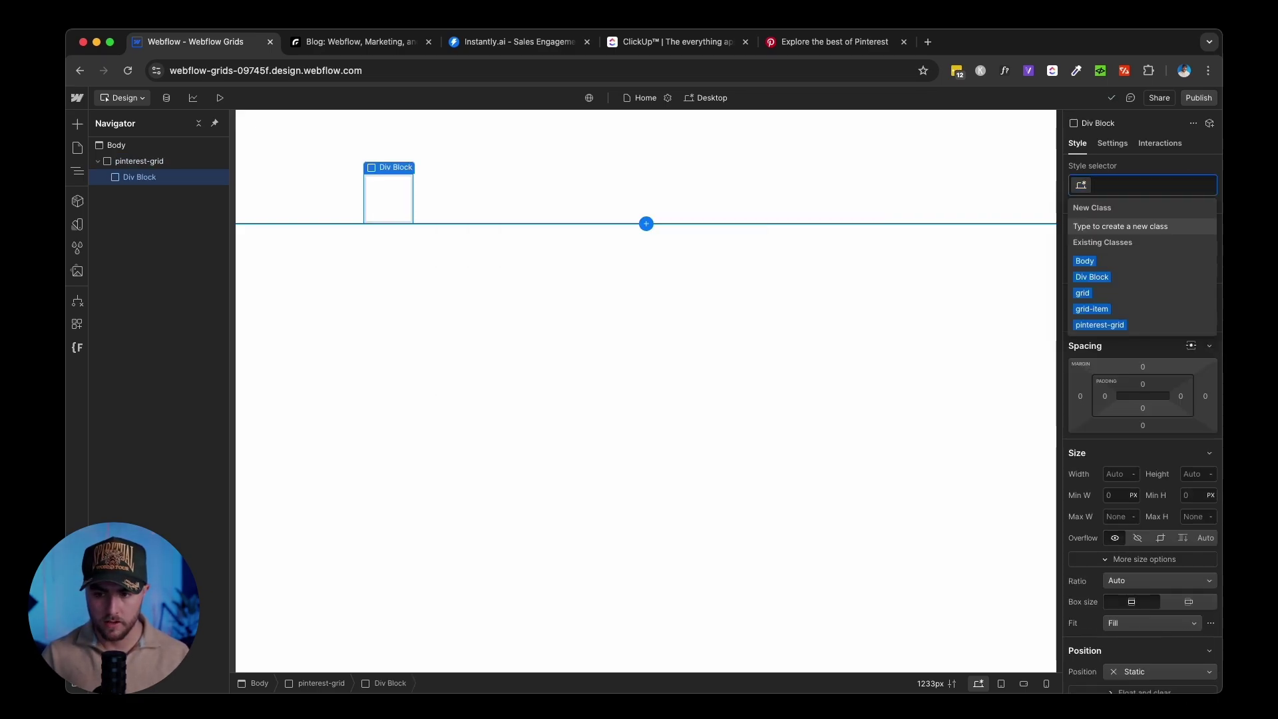
text(grid-)
key(BackSpace)
text(_column)
key(Return)
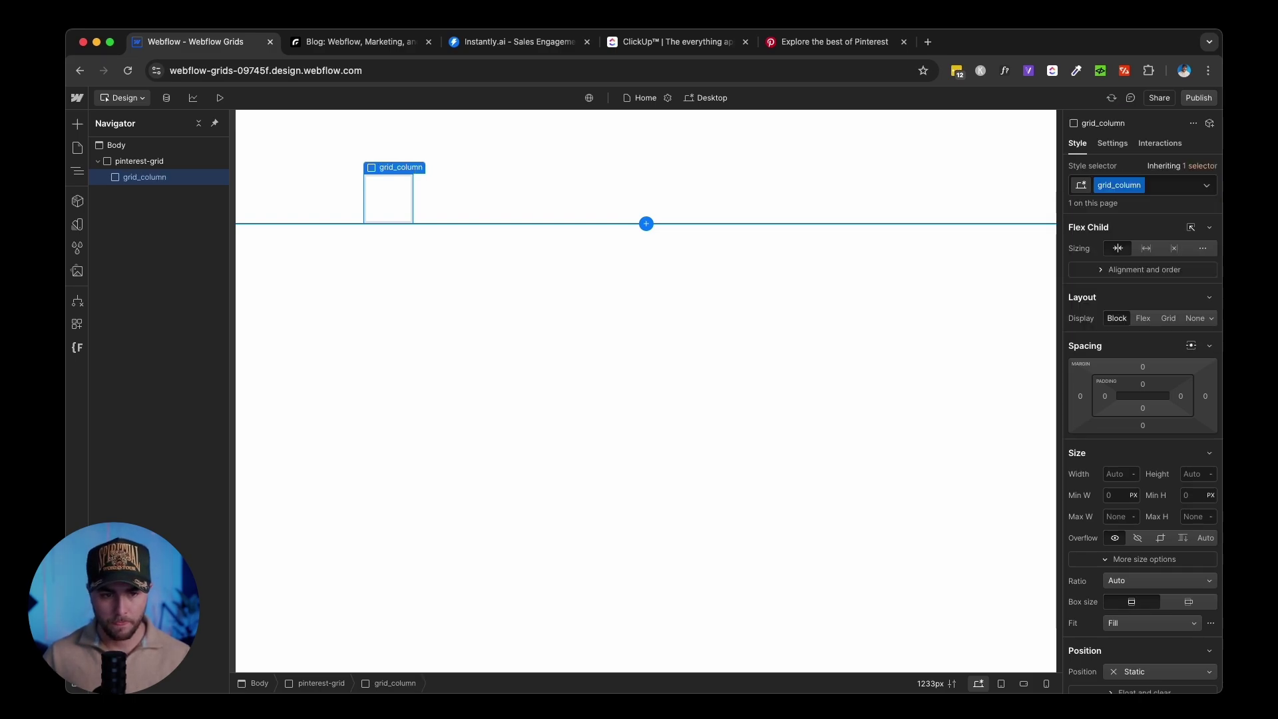
Paste two copies of grid_column into pinterest-grid and set the column class width to 33%
key(super+c)
key(super+v)
key(super+v)
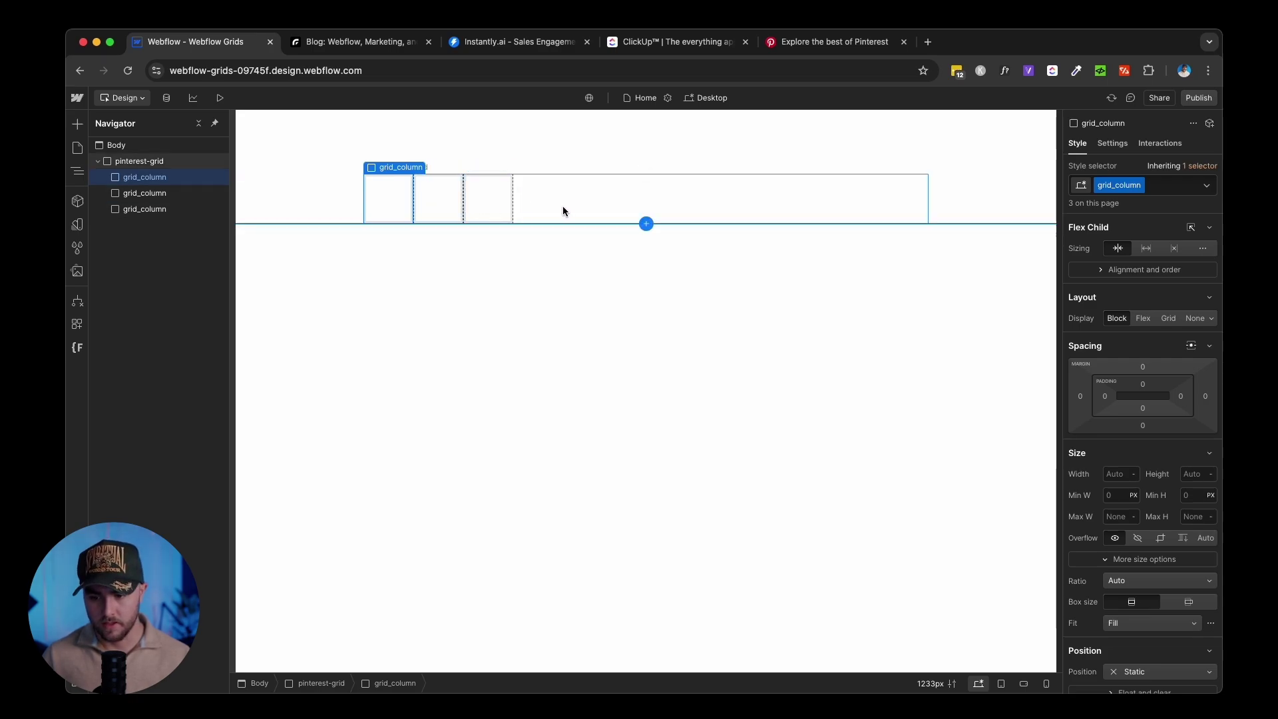
click(1117, 475)
text(33%)
key(Return)
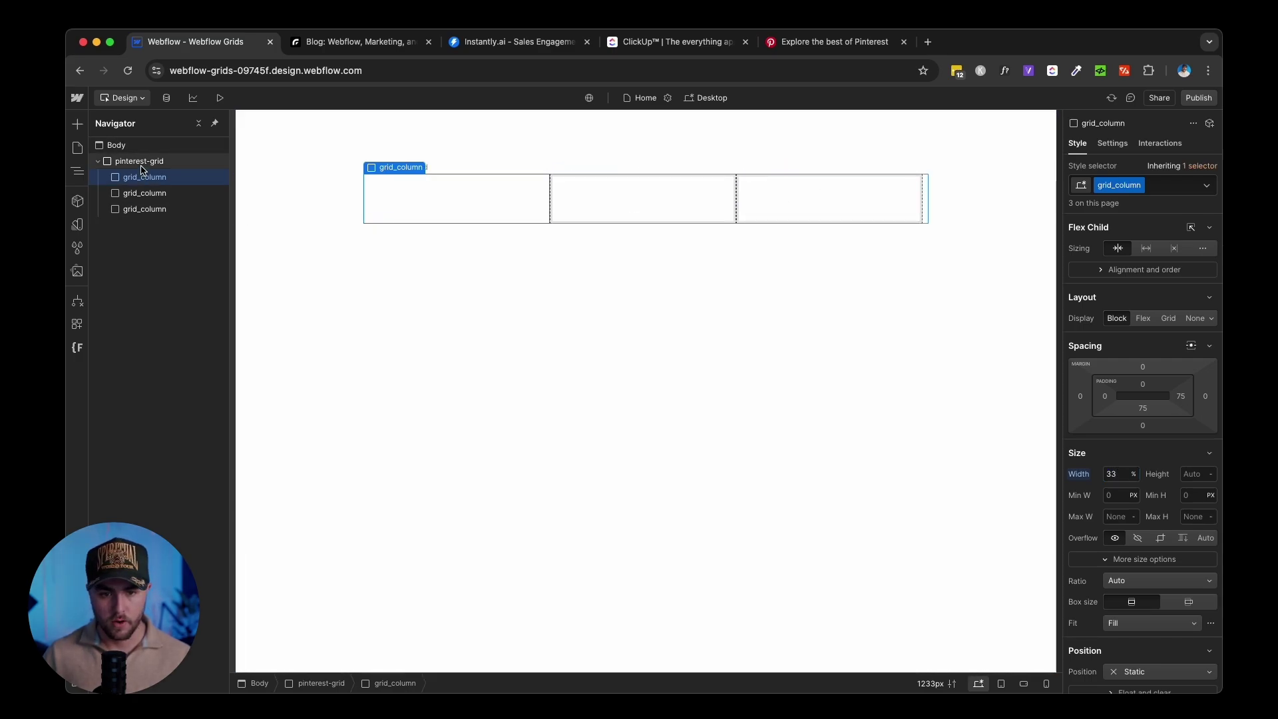
Set the gap of the pinterest-grid container to 2 rem
click(141, 164)
click(1176, 336)
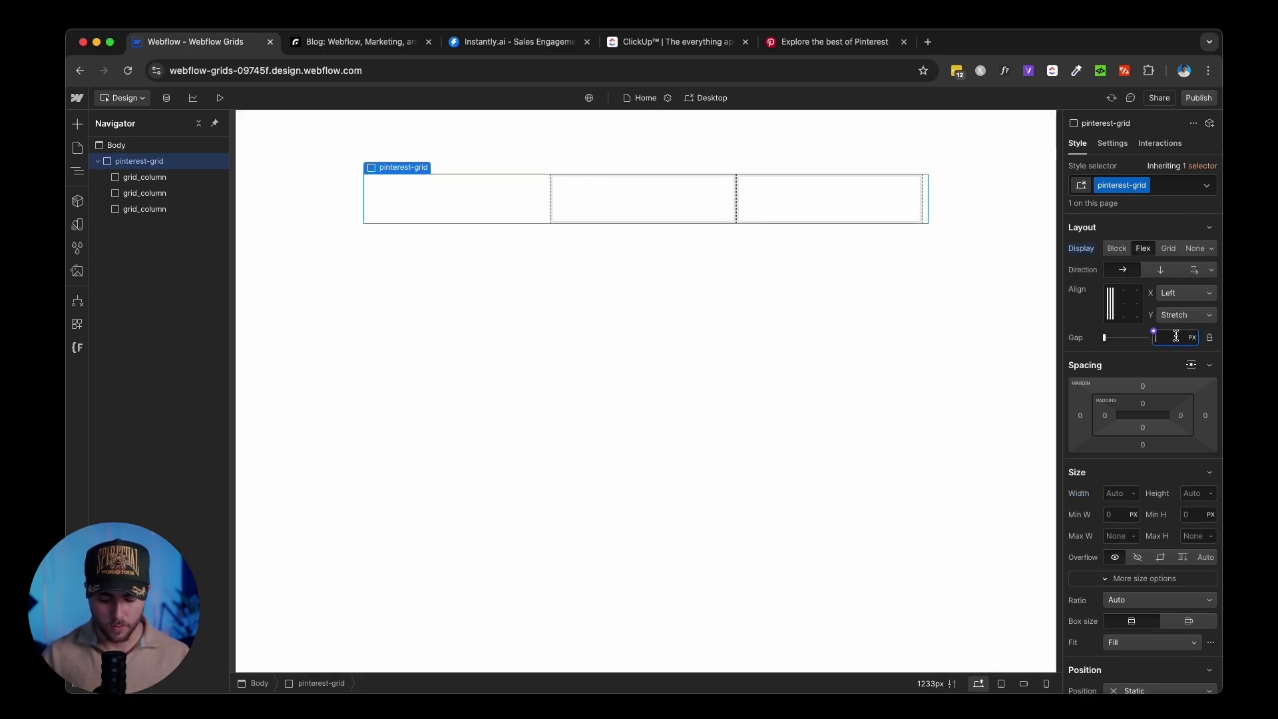
text(2rem)
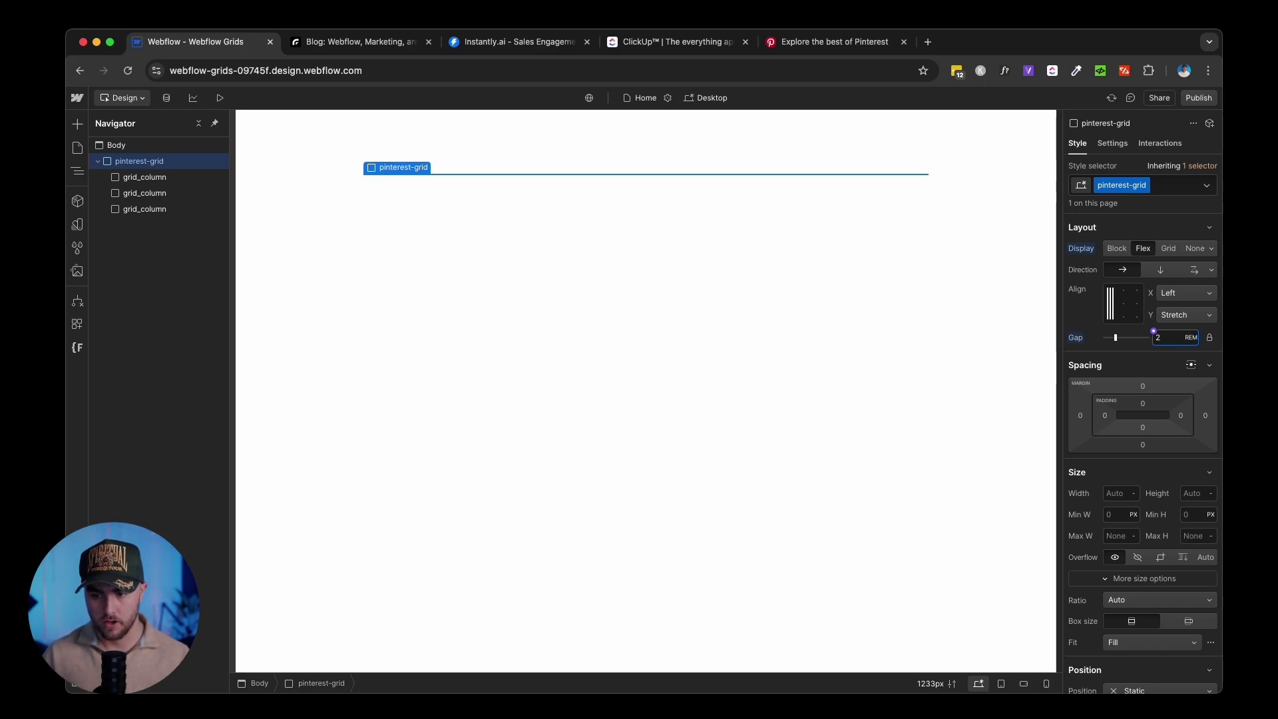
key(Return)
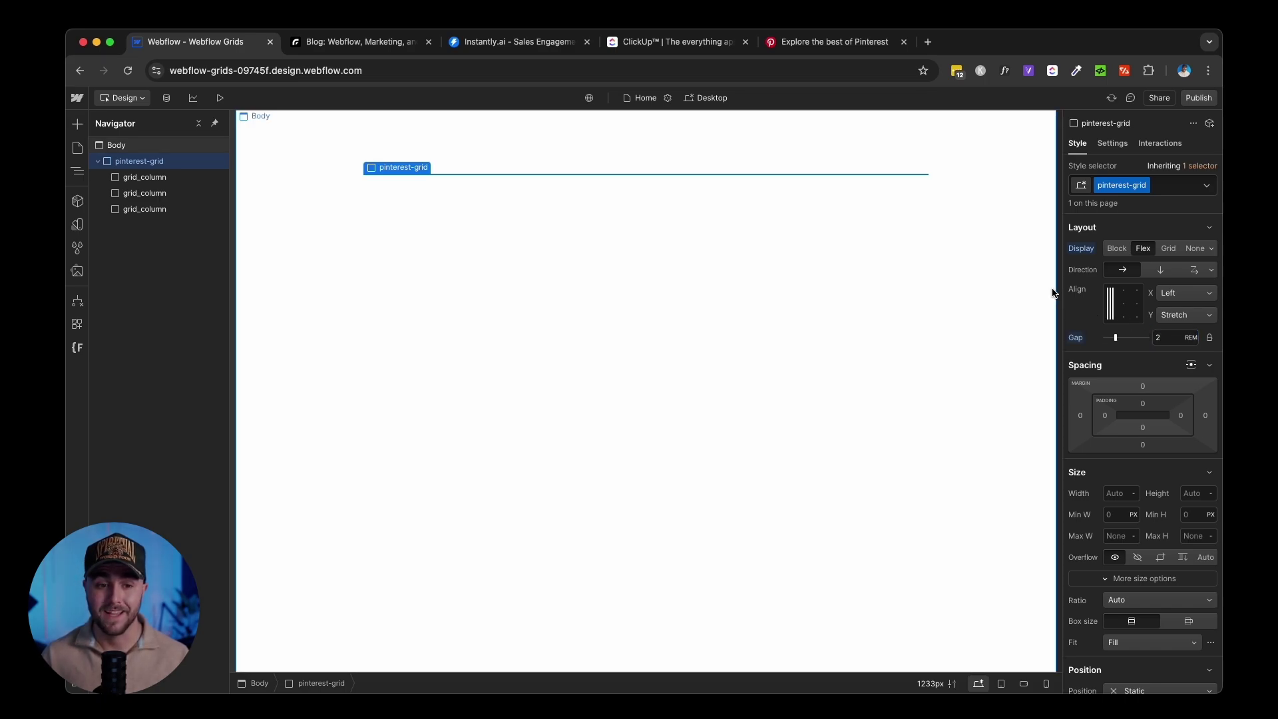
Add a div block with the class grid-item inside the first grid_column and reset its width to Auto
click(171, 177)
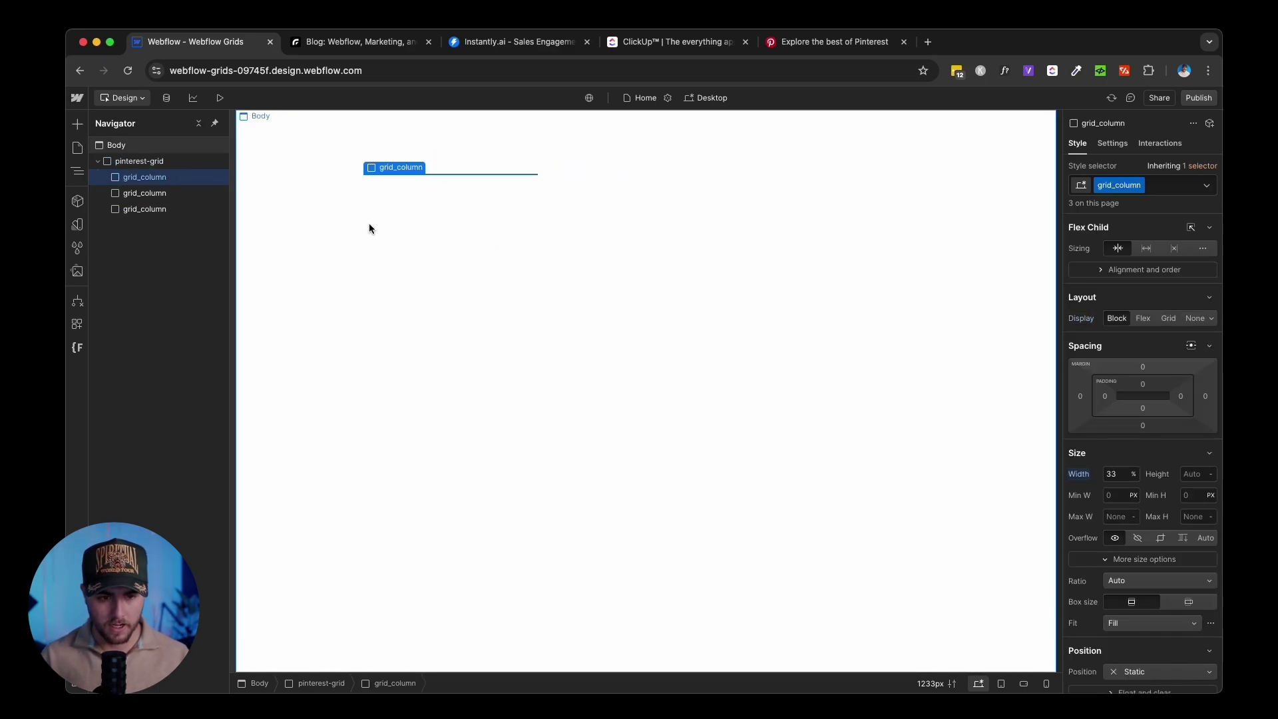
key(super+k)
text(di)
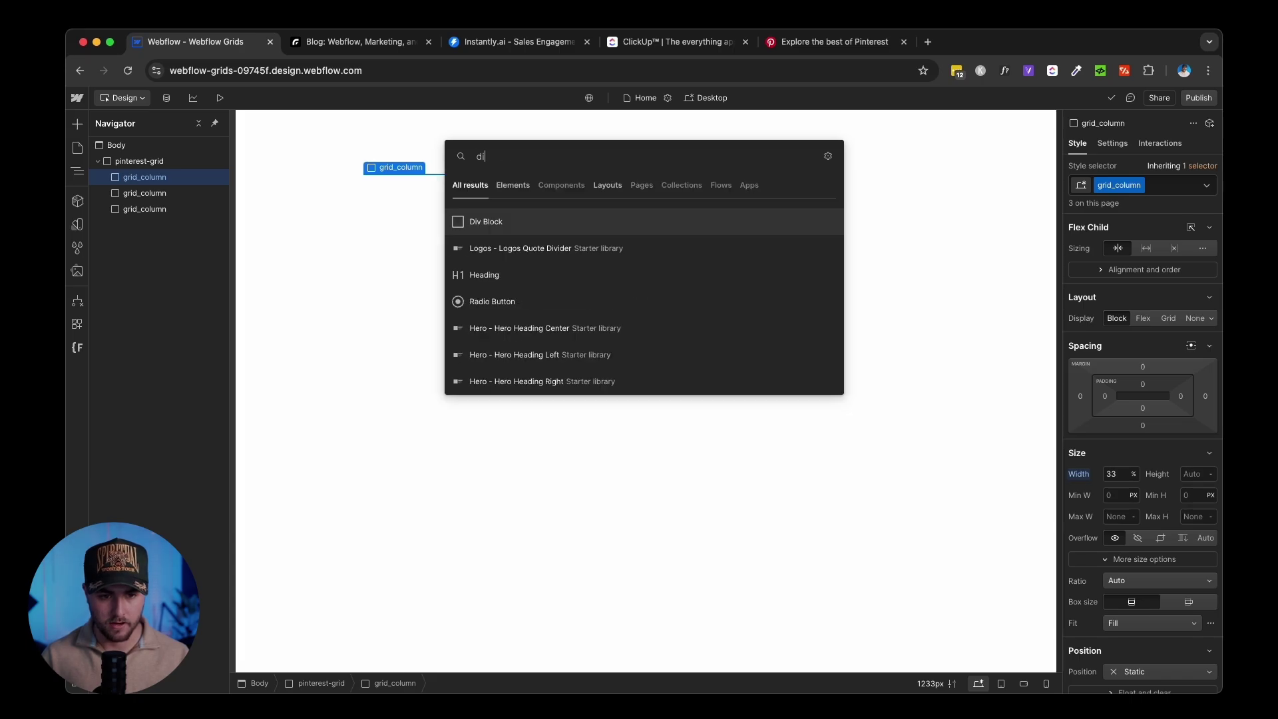
key(Return)
key(super+Return)
text(grid-item)
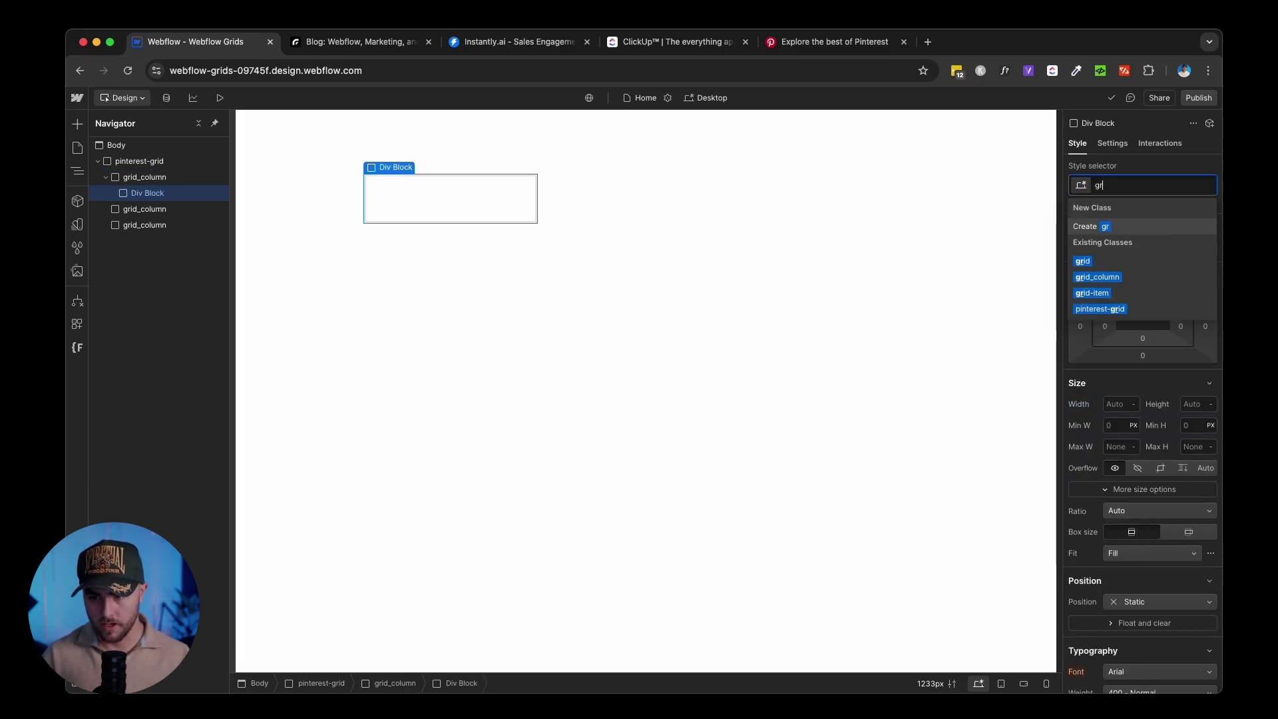
key(Return)
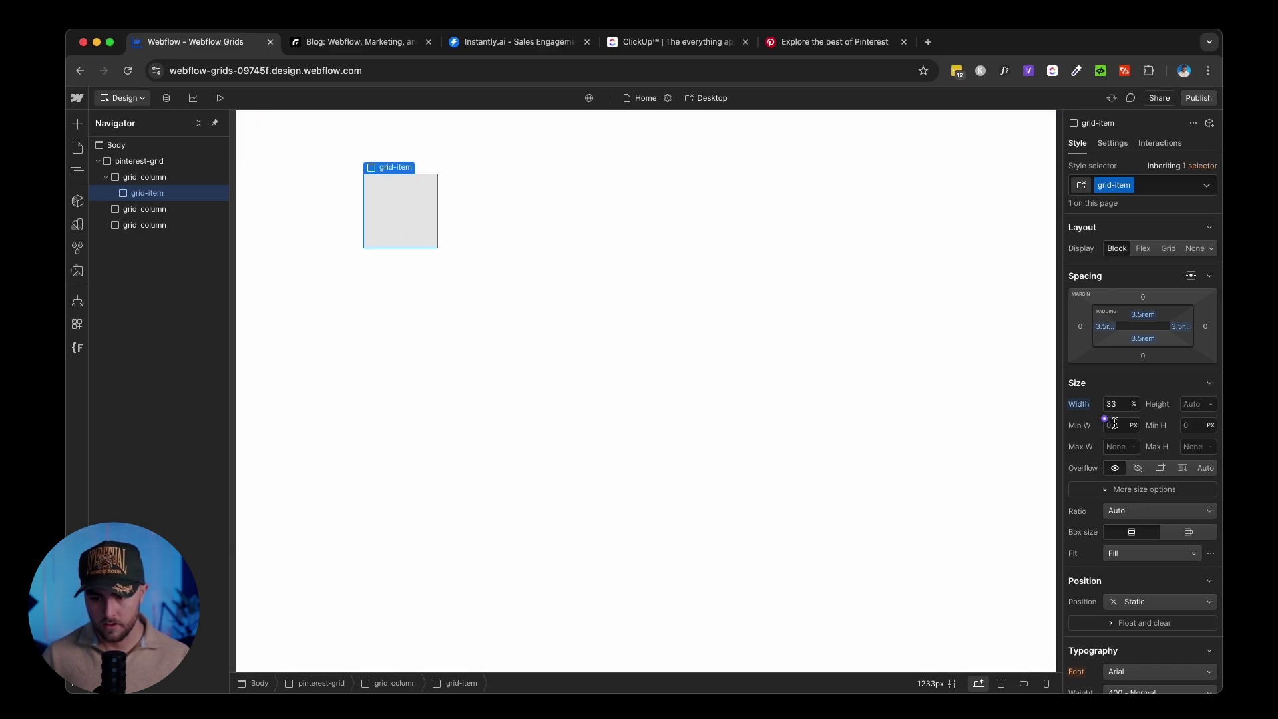
alt+click(1078, 404)
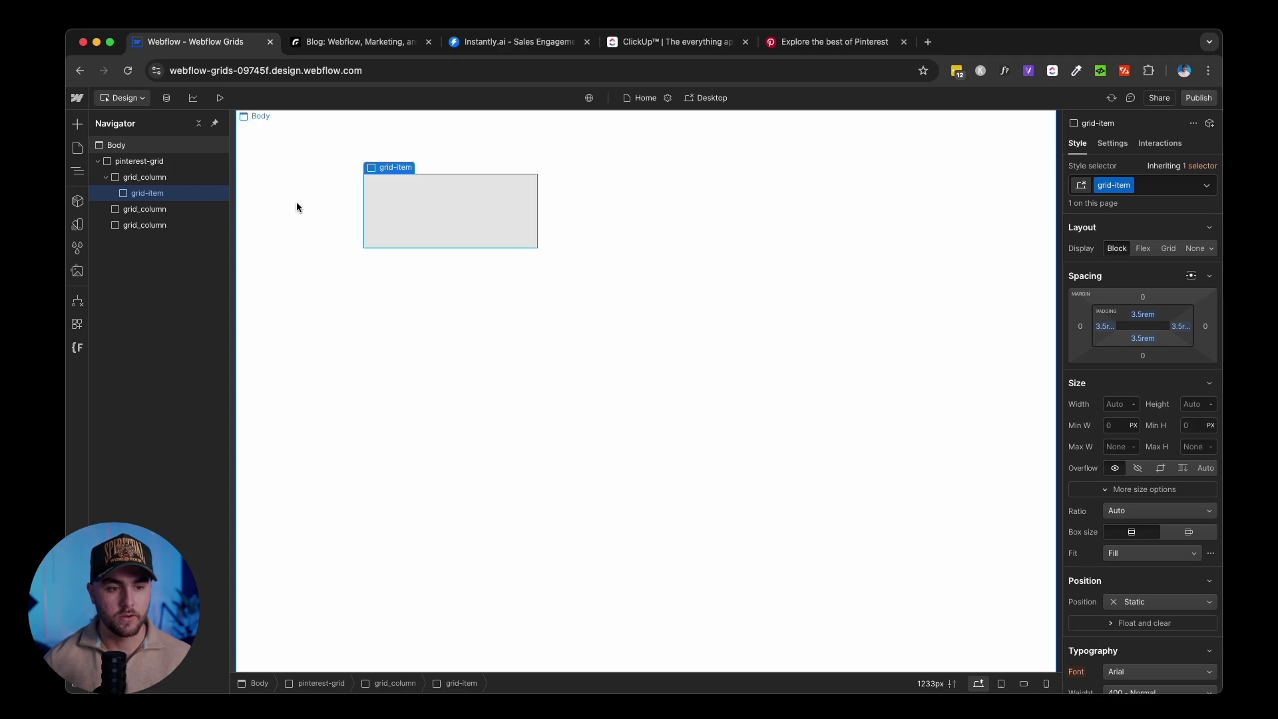
Add a div block inside the second grid_column with the class grid-item and the combo class is-large
click(160, 211)
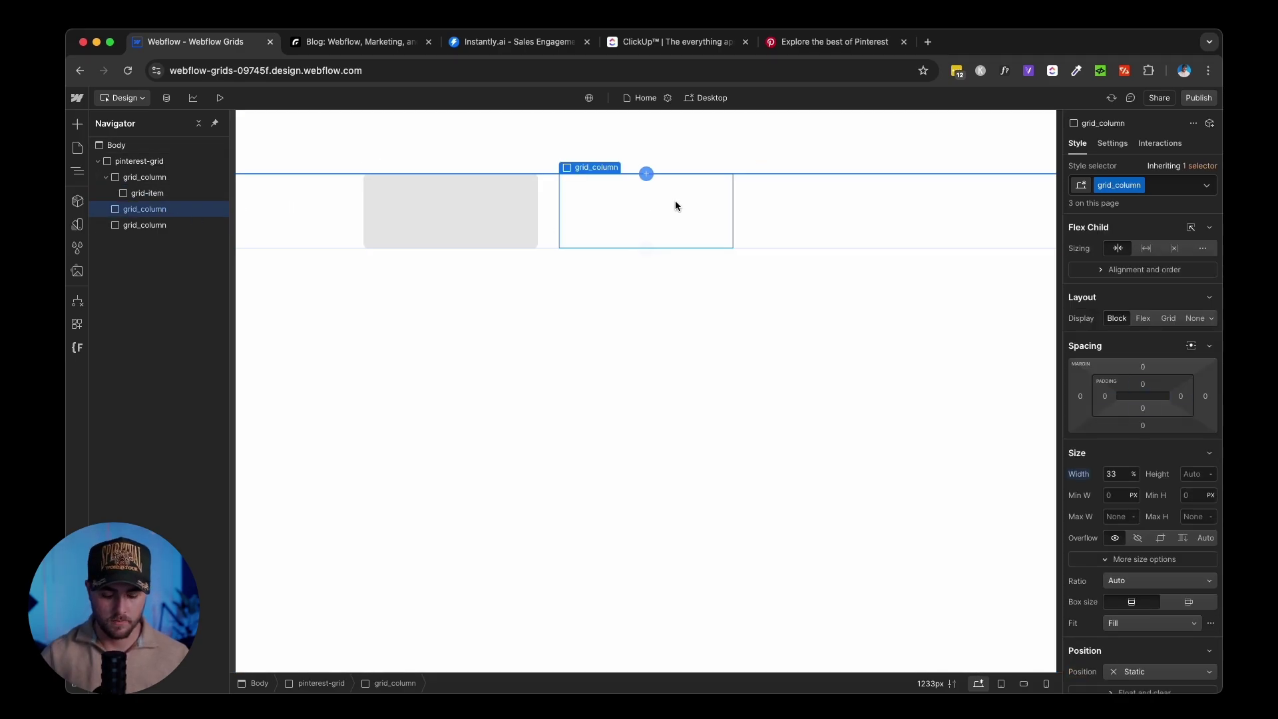
key(super+e)
text(dr)
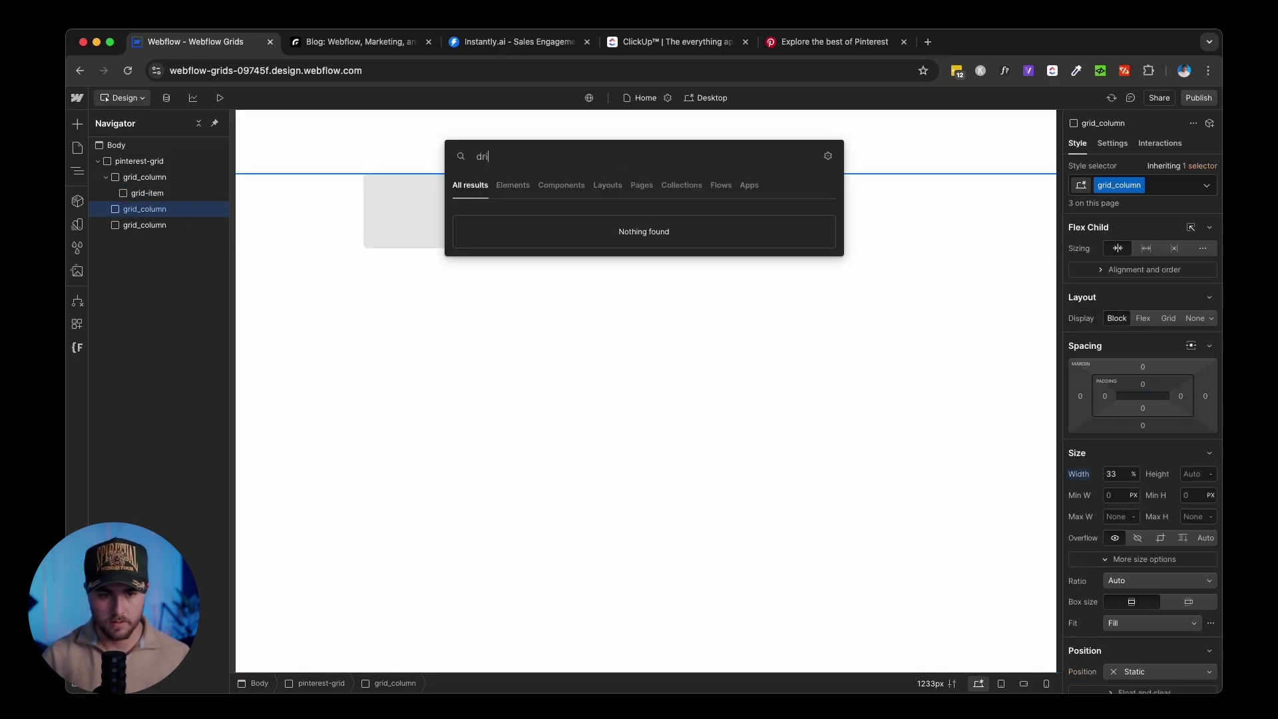
key(BackSpace)
key(BackSpace)
text(div)
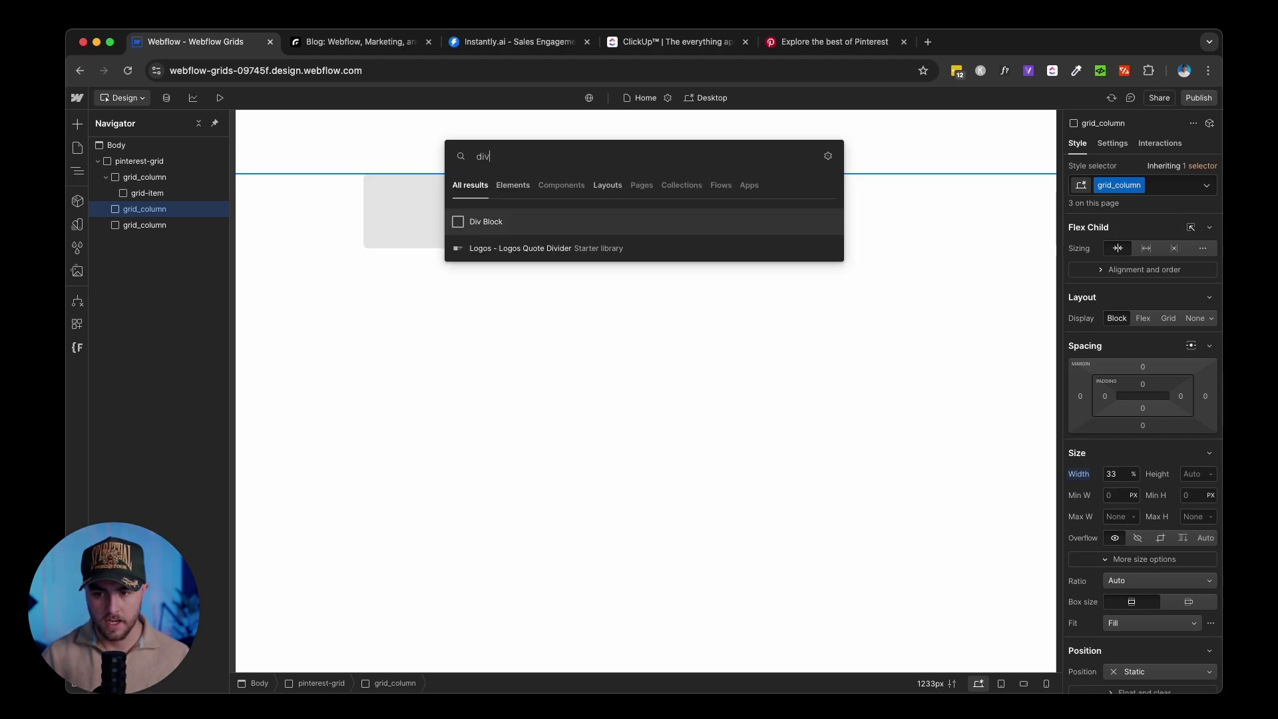
key(Return)
key(super+Return)
text(gi)
text(id)
key(Down)
key(Down)
key(Return)
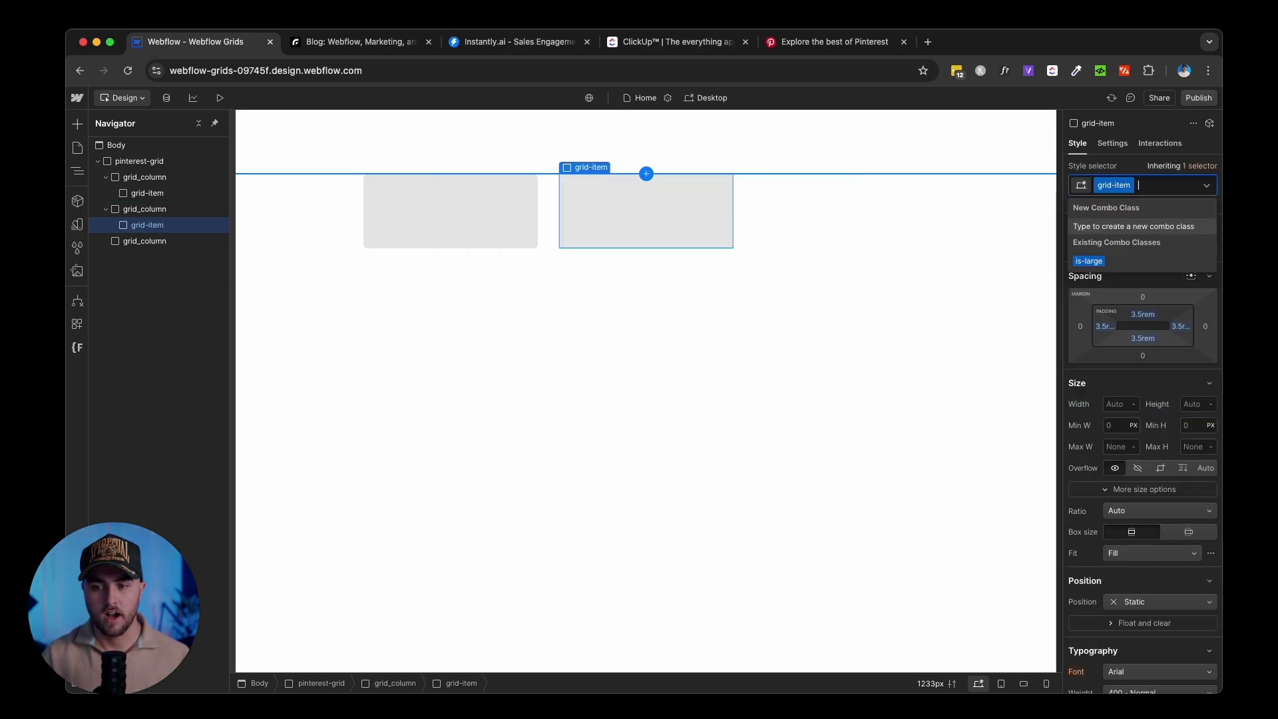
key(Down)
key(Return)
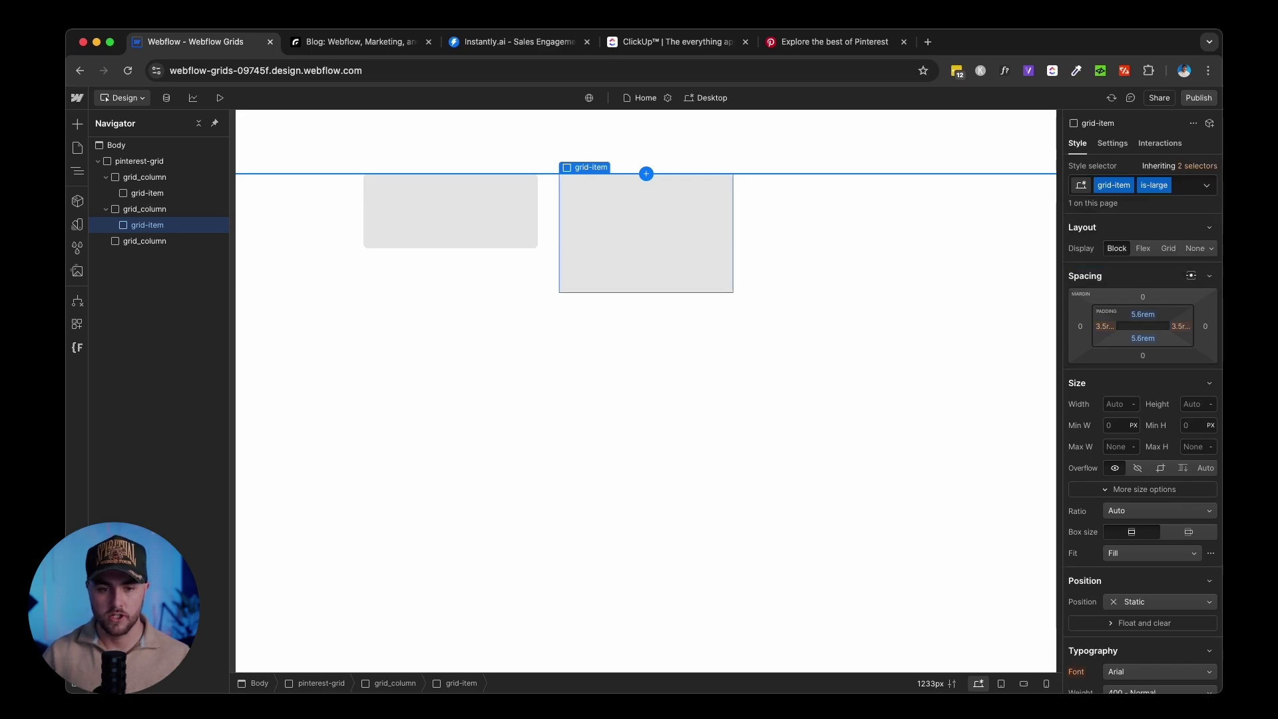
Copy the first column's grid-item into the empty third column
click(510, 241)
click(787, 232)
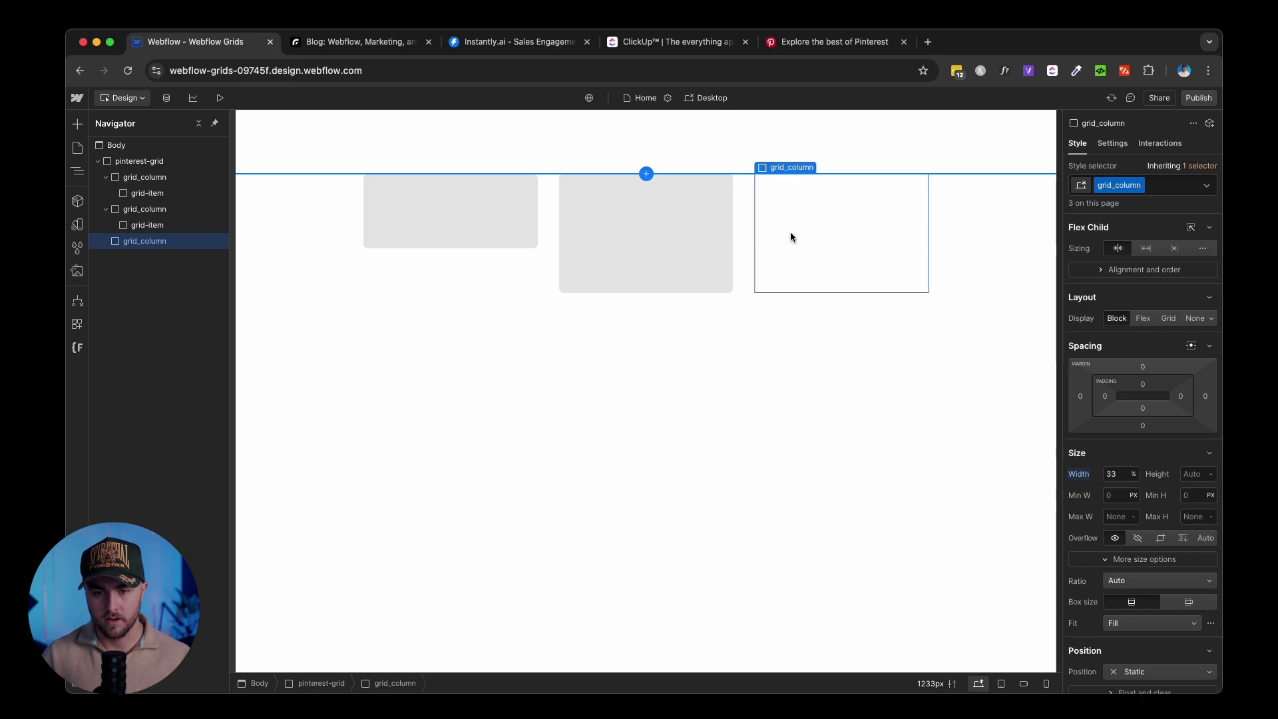
click(915, 337)
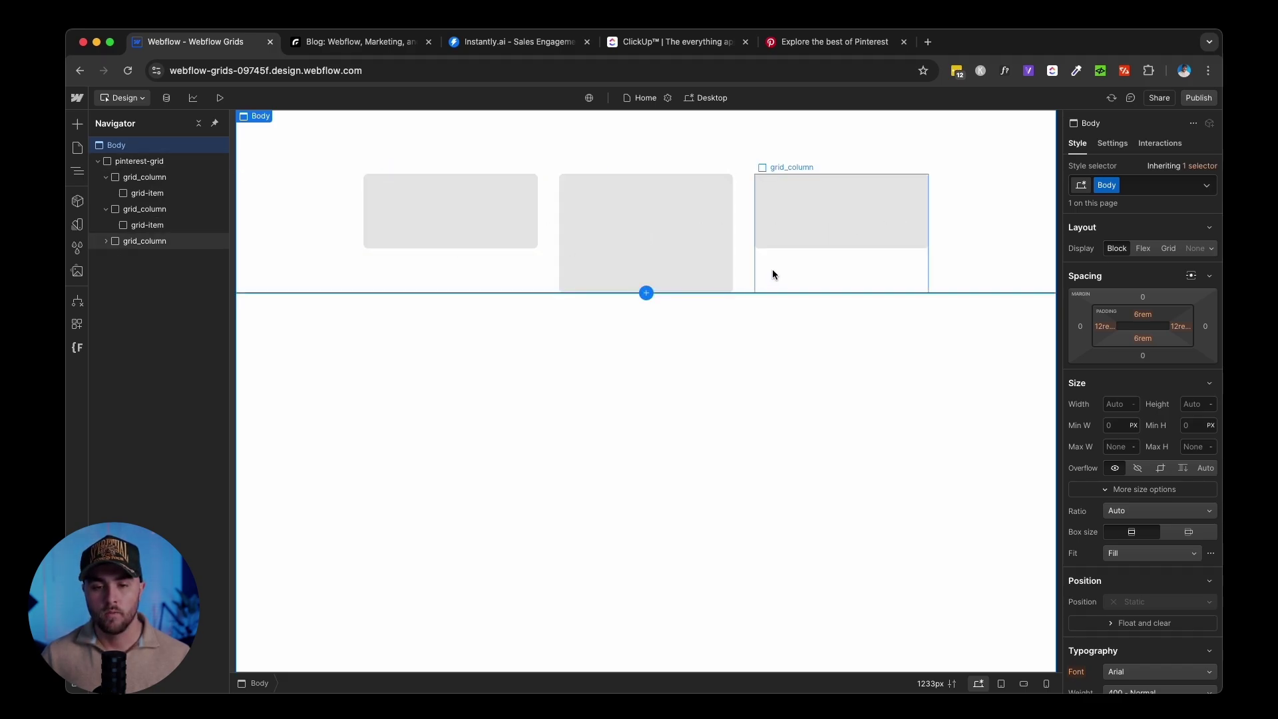
Copy the is-large grid-item from the second column into the first column below its existing item
click(675, 226)
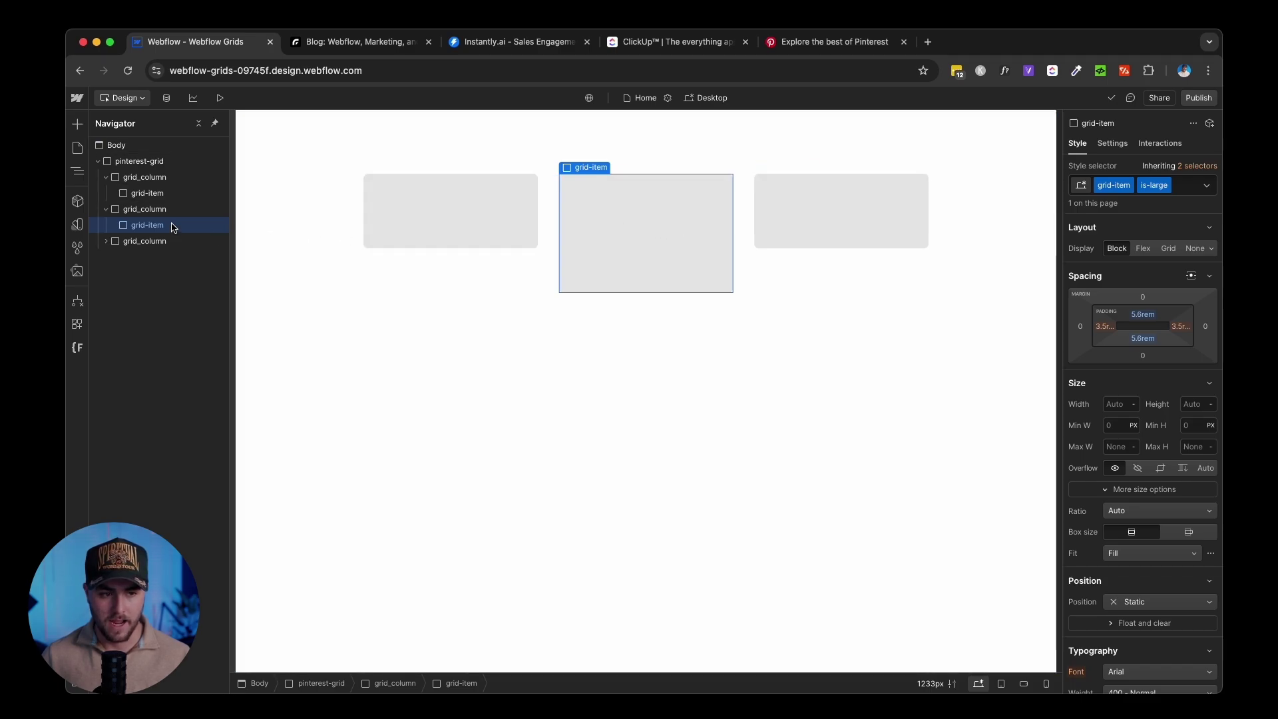
click(145, 177)
key(ctrl+v)
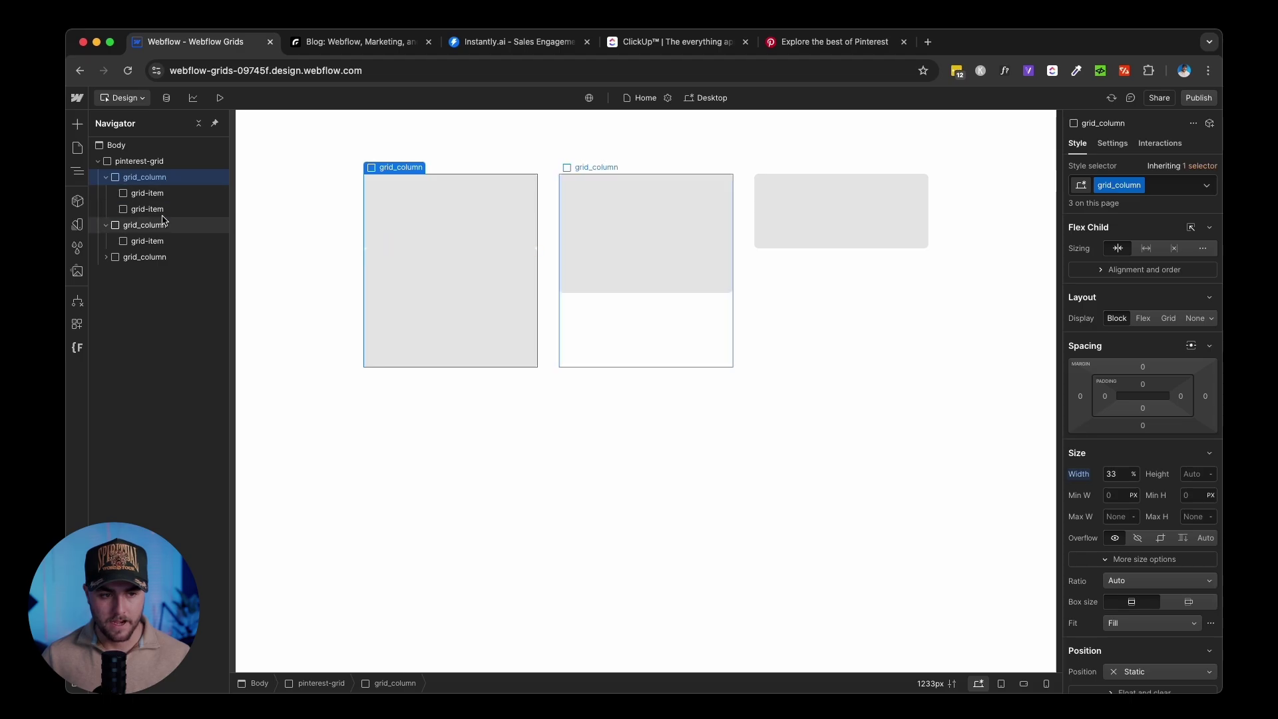
Copy the regular grid-item from the first column into the second column below the large item
click(157, 194)
click(159, 227)
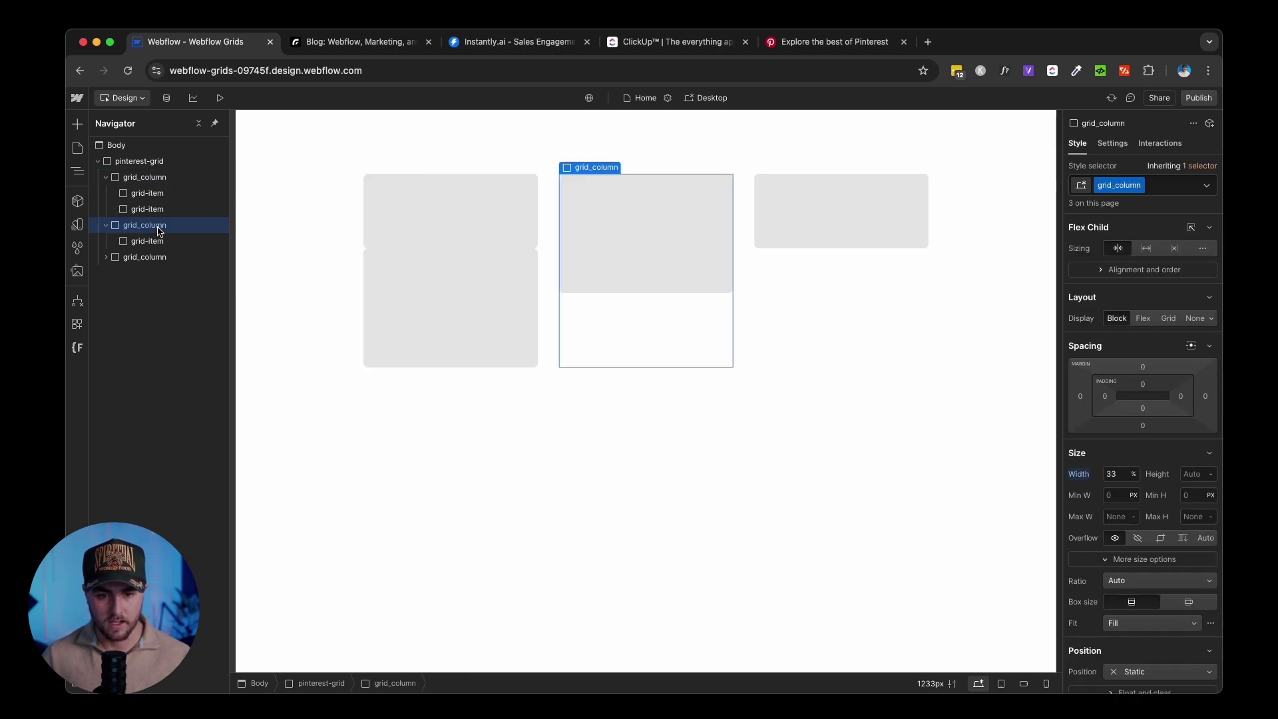
key(ctrl+v)
click(164, 261)
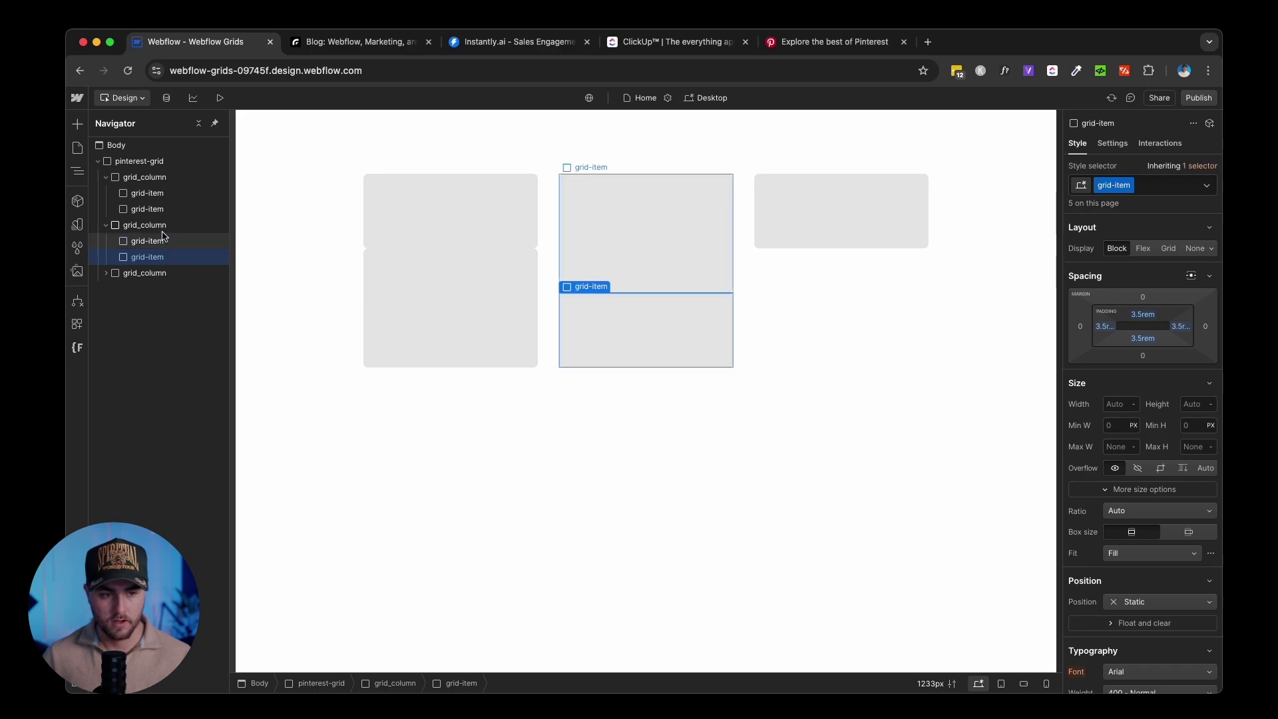
Paste another regular grid-item into the third grid_column below its existing item
click(147, 274)
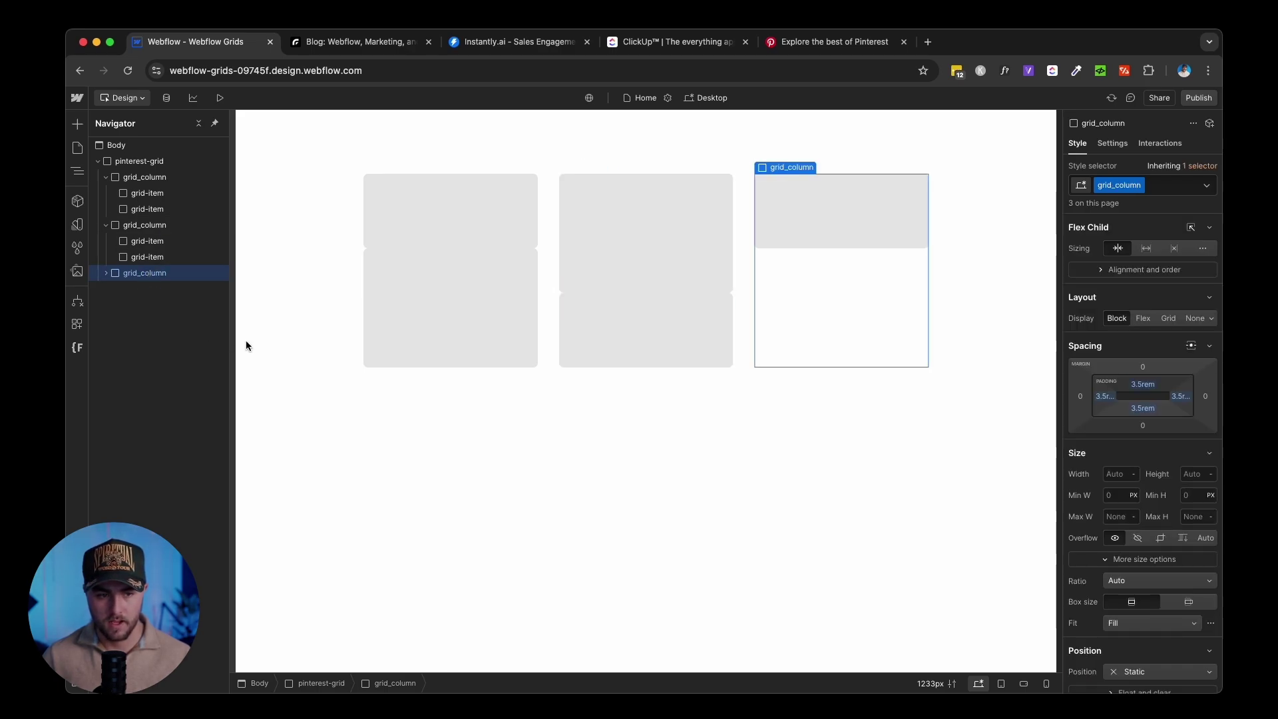
Make the grid_column class a vertical flex layout with a 2rem gap between its items
click(162, 175)
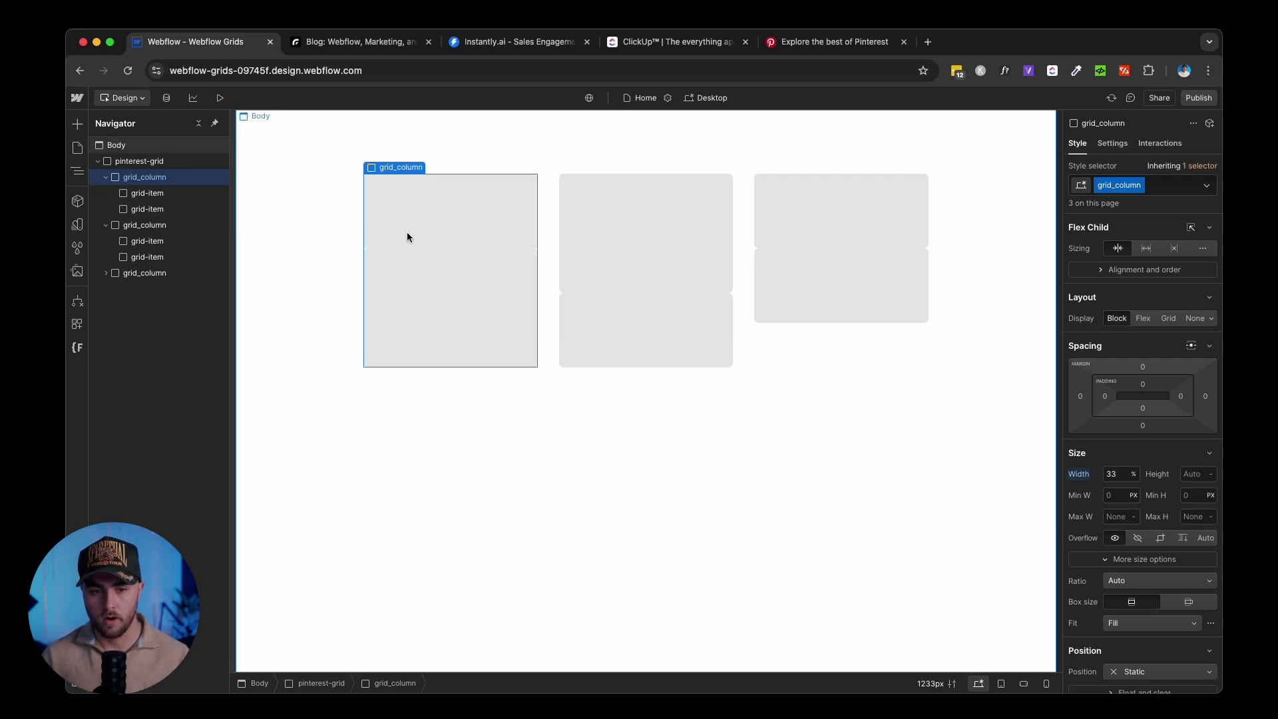
click(542, 235)
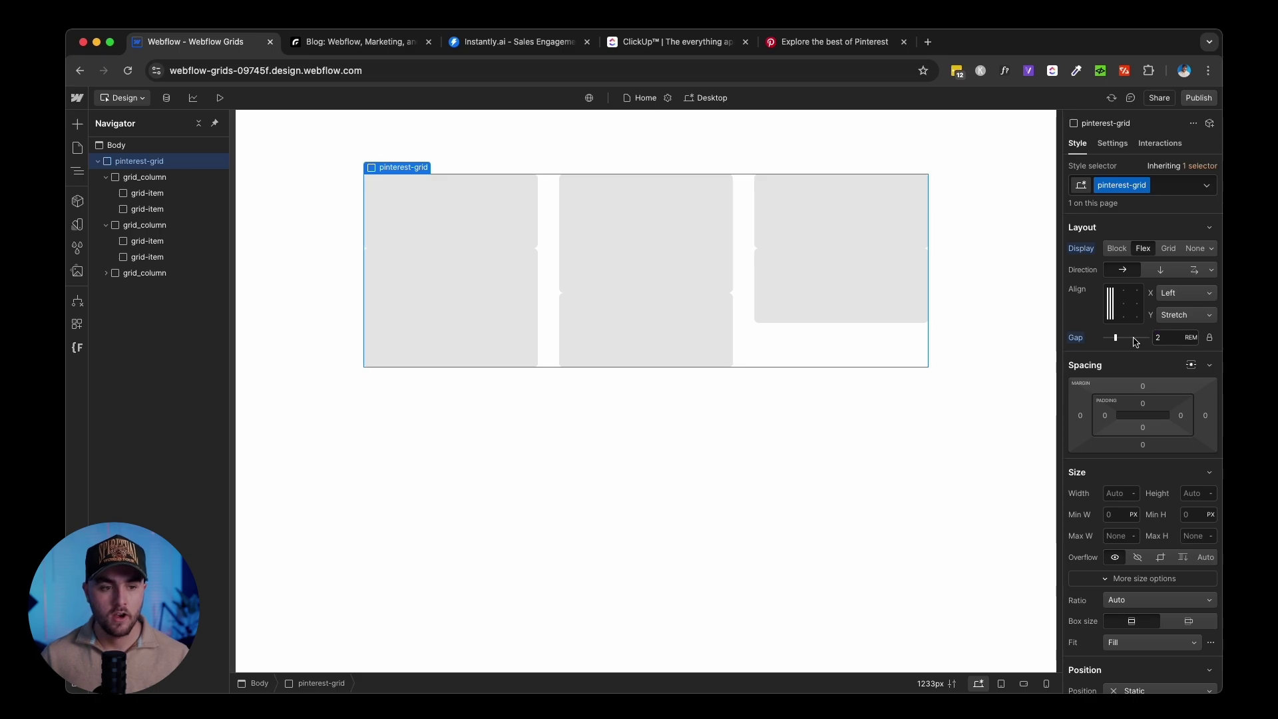
click(155, 182)
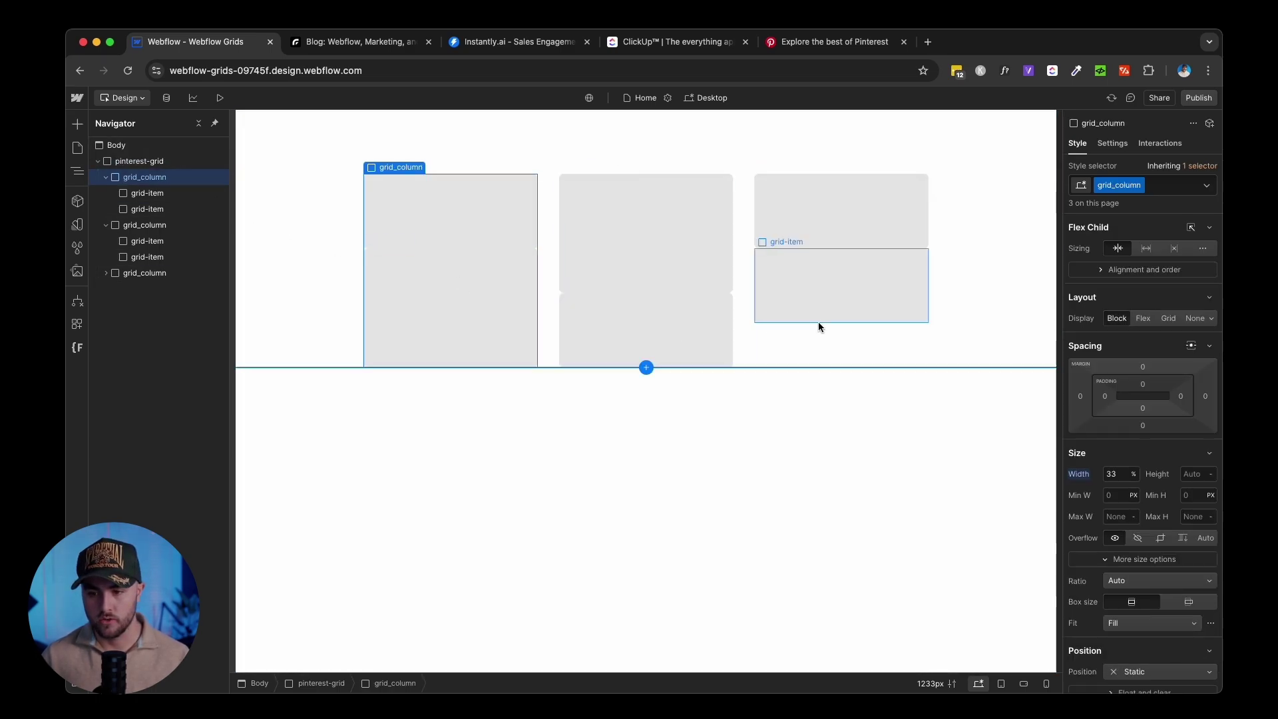
click(1142, 321)
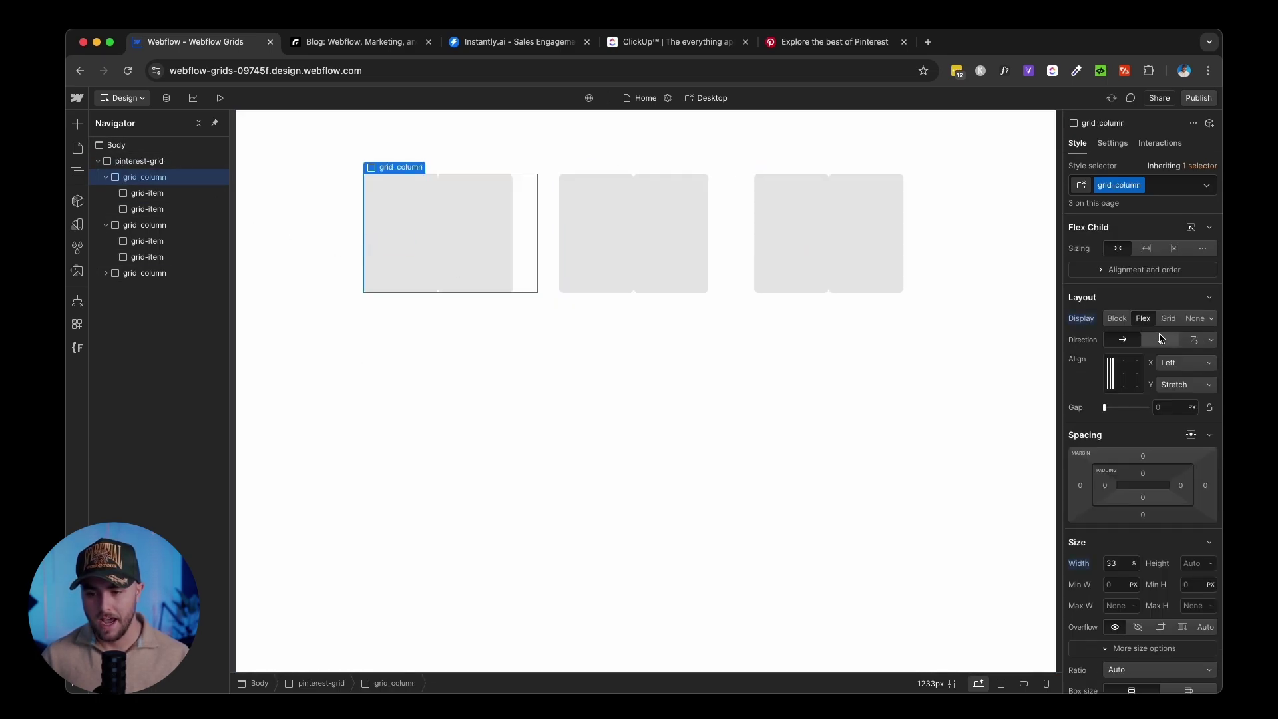
click(1160, 340)
click(1172, 408)
text(2rem)
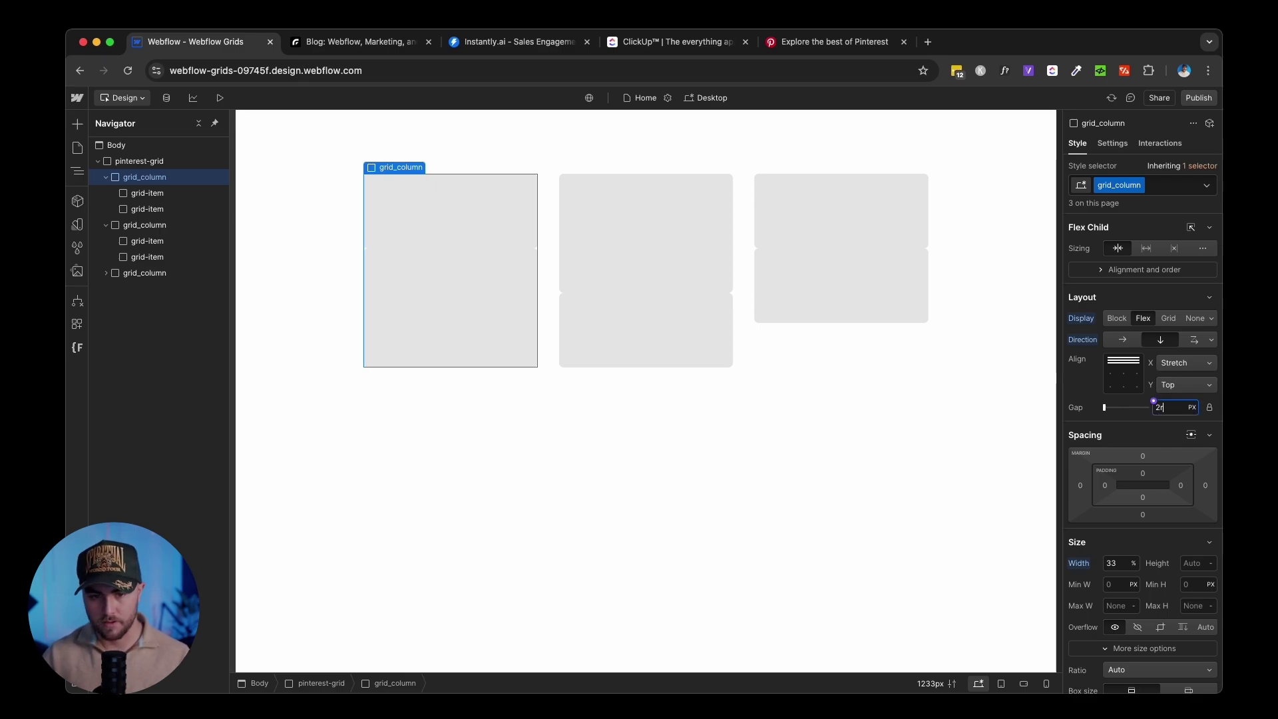
click(765, 508)
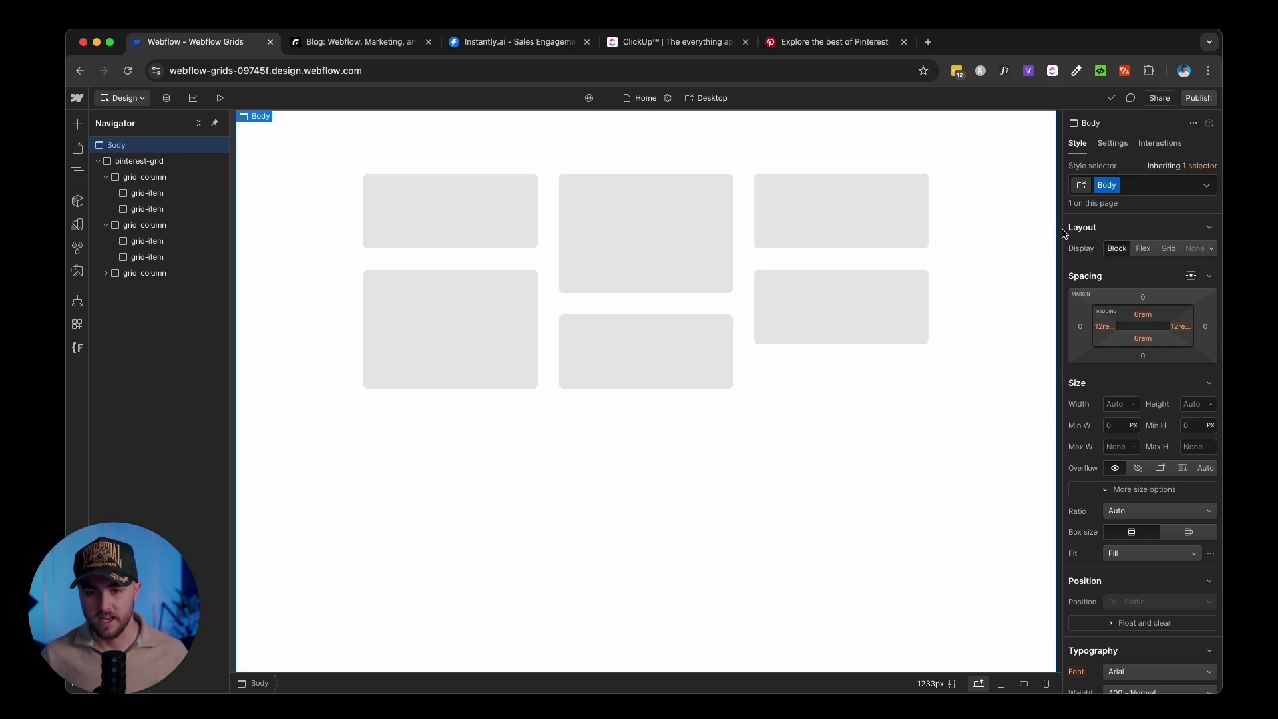
Preview the masonry grid at the Tablet breakpoint
drag(1058, 233, 1113, 238)
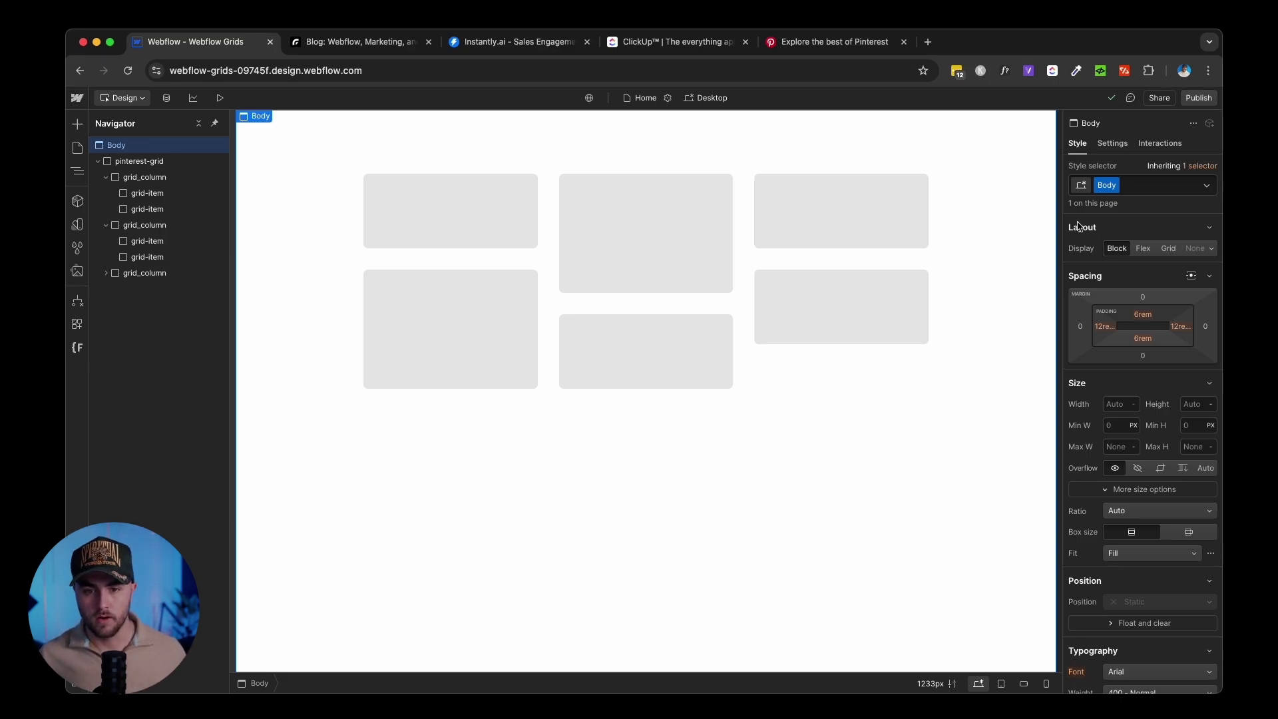
click(711, 98)
click(724, 133)
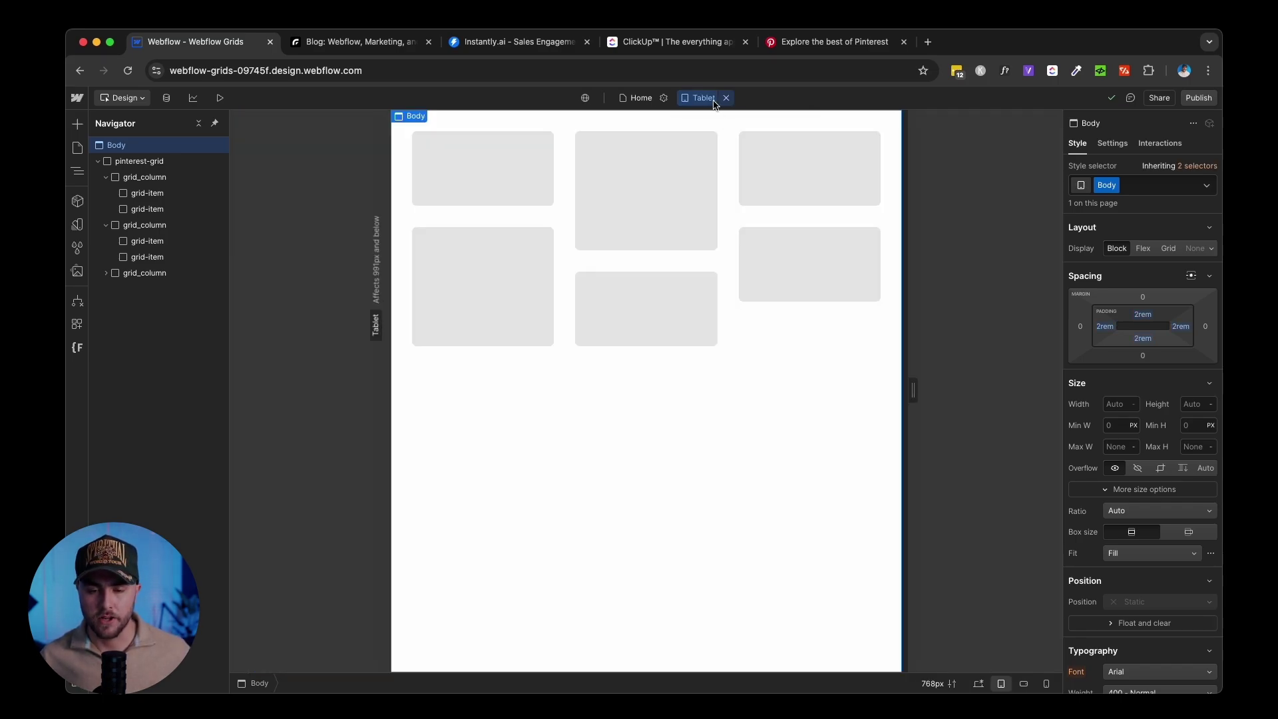
At the Mobile landscape breakpoint, set the gap of pinterest-grid to 1rem
click(709, 100)
click(720, 151)
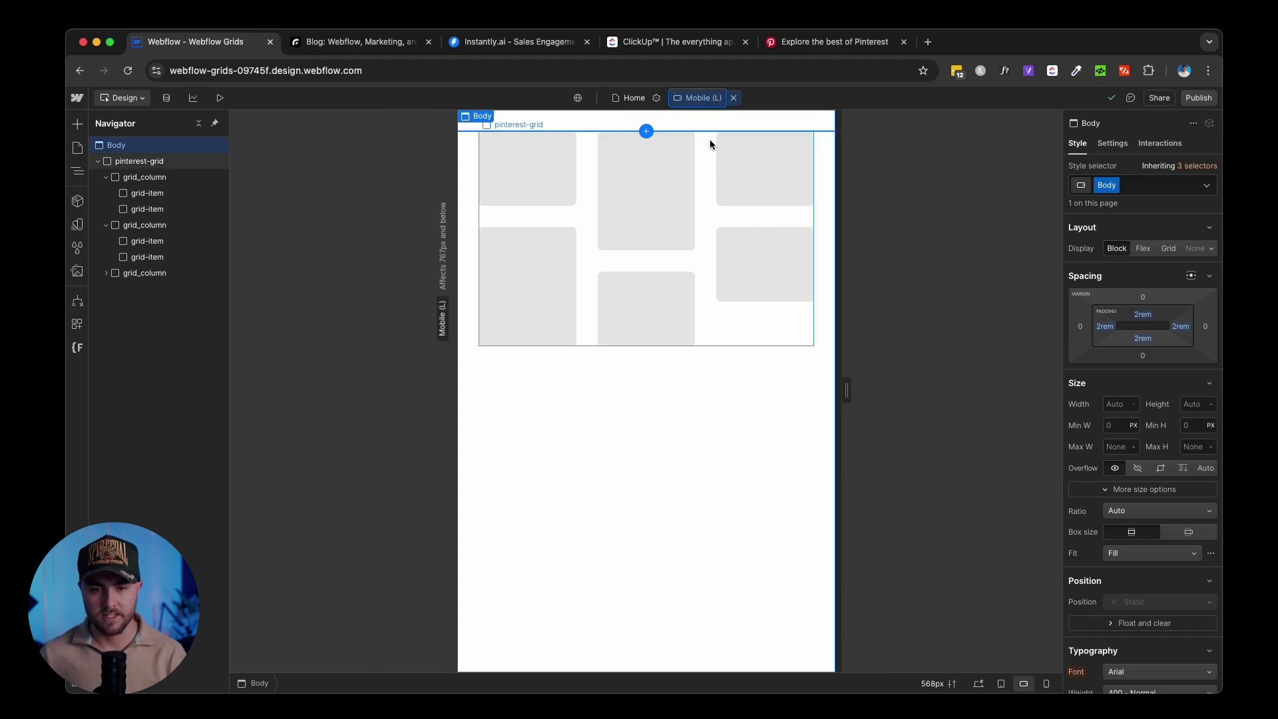
click(709, 139)
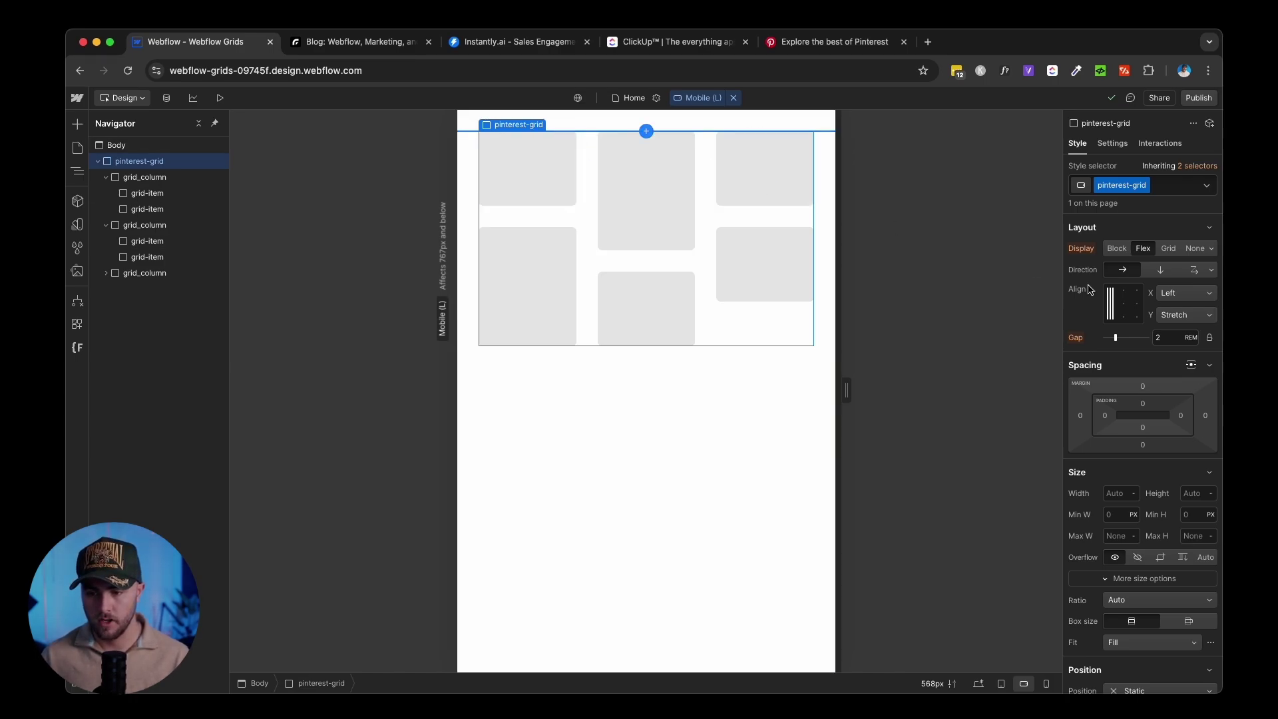
click(1161, 337)
text(1)
key(Return)
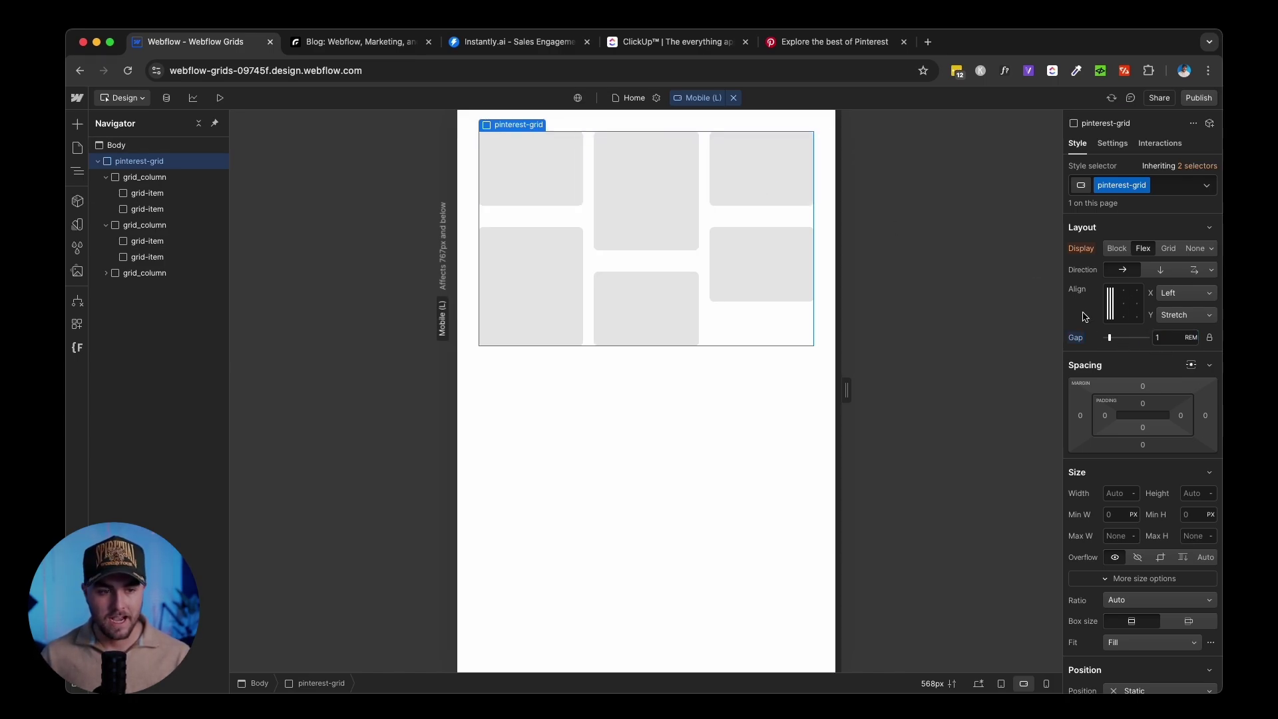
Set the gap of grid_column to 1rem at the Mobile landscape breakpoint
click(160, 178)
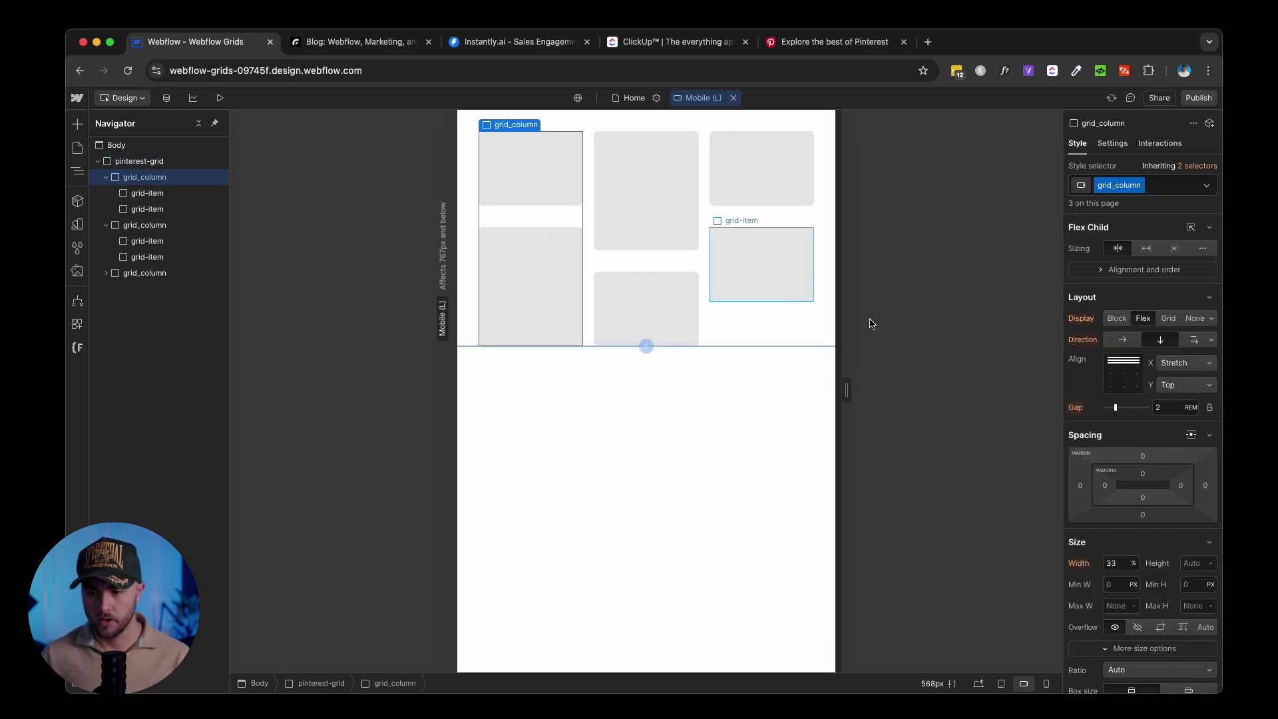
key(Return)
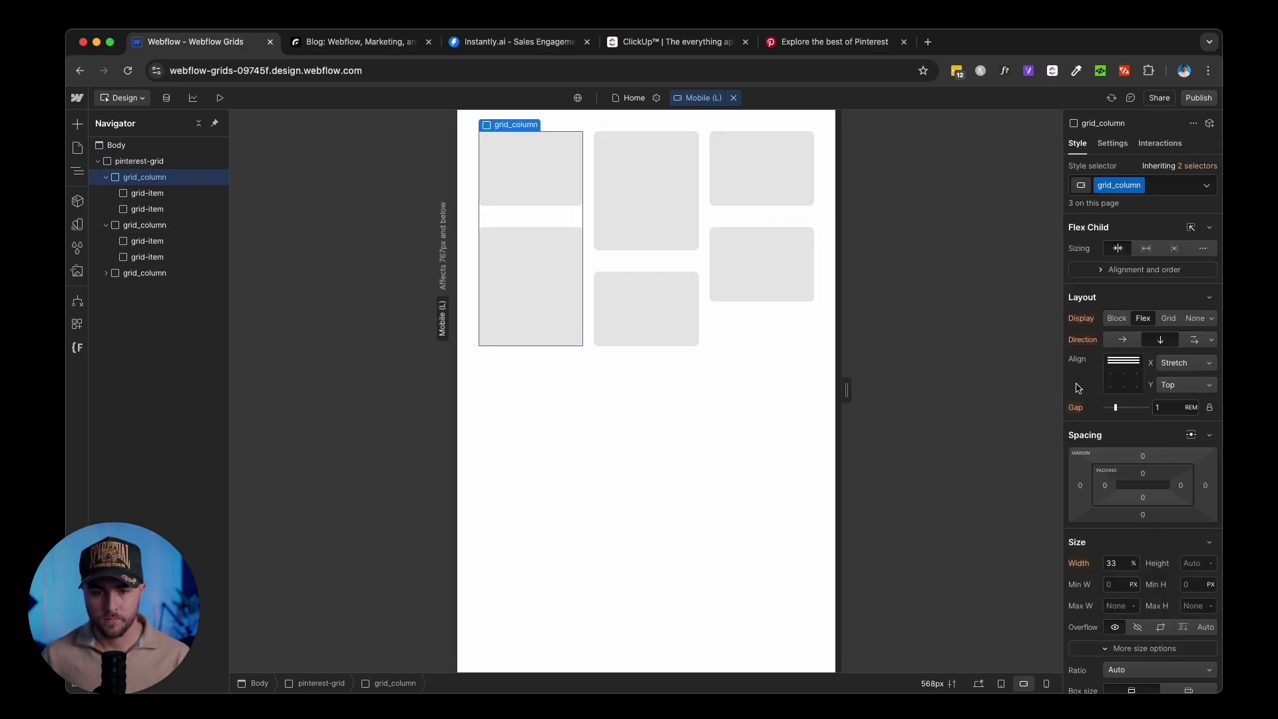
At the smallest Mobile breakpoint, set the width of grid_column to 100%
click(694, 97)
click(708, 170)
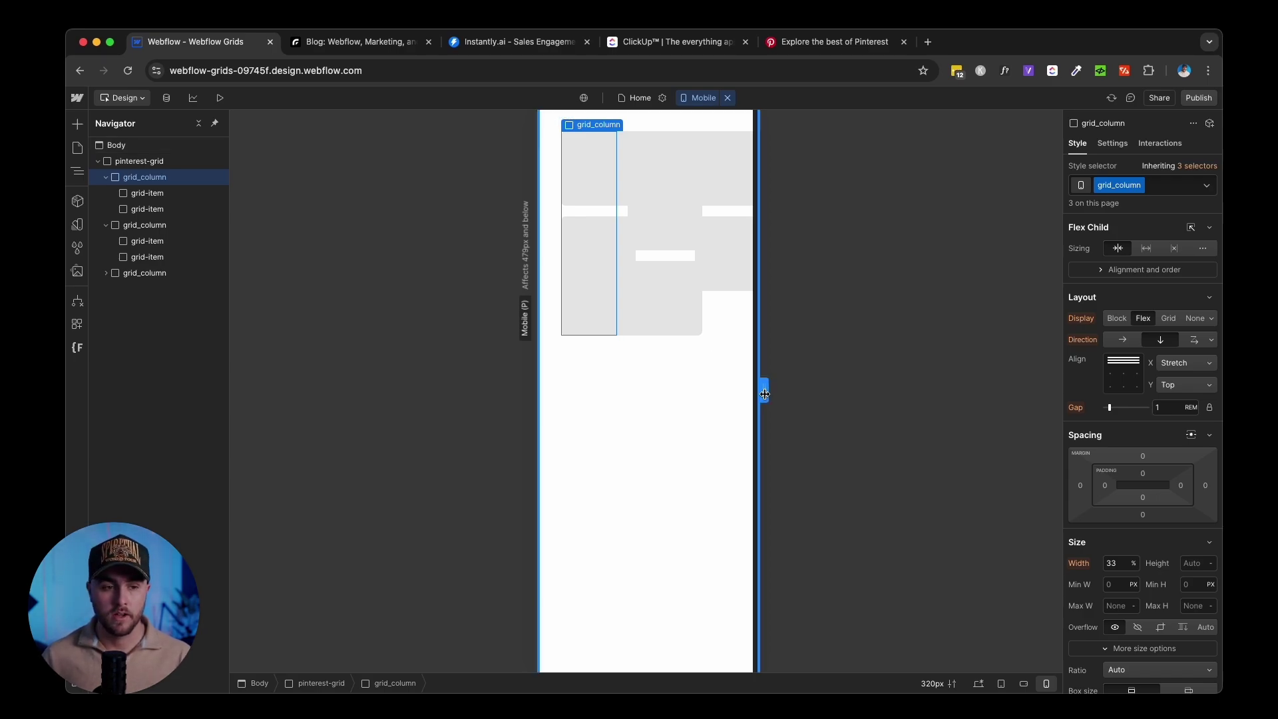
click(189, 164)
click(185, 175)
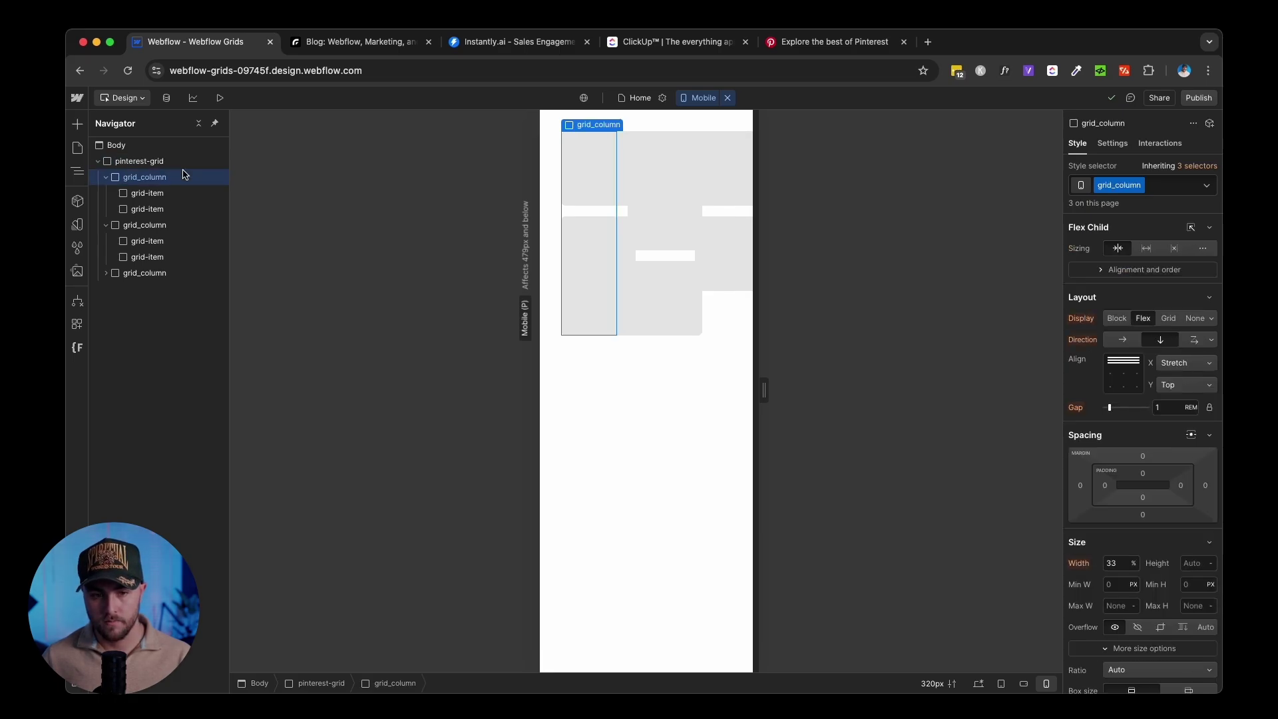
click(1121, 567)
text(100)
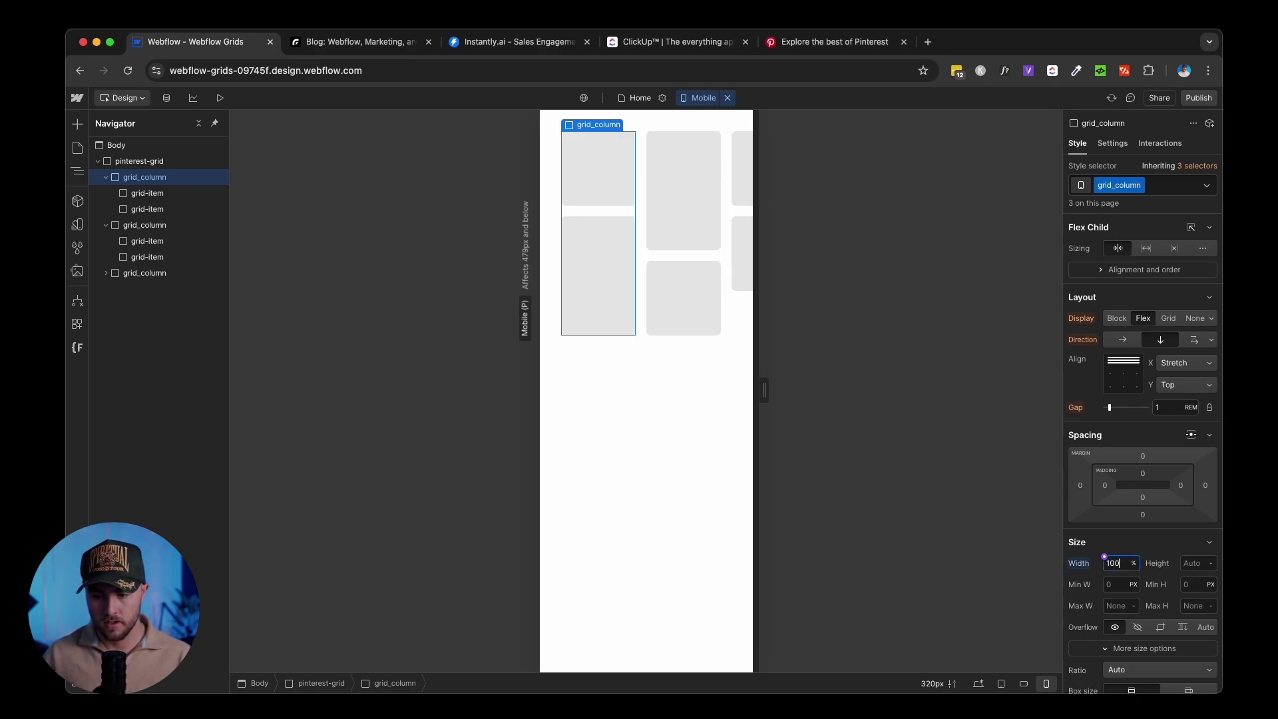
key(Return)
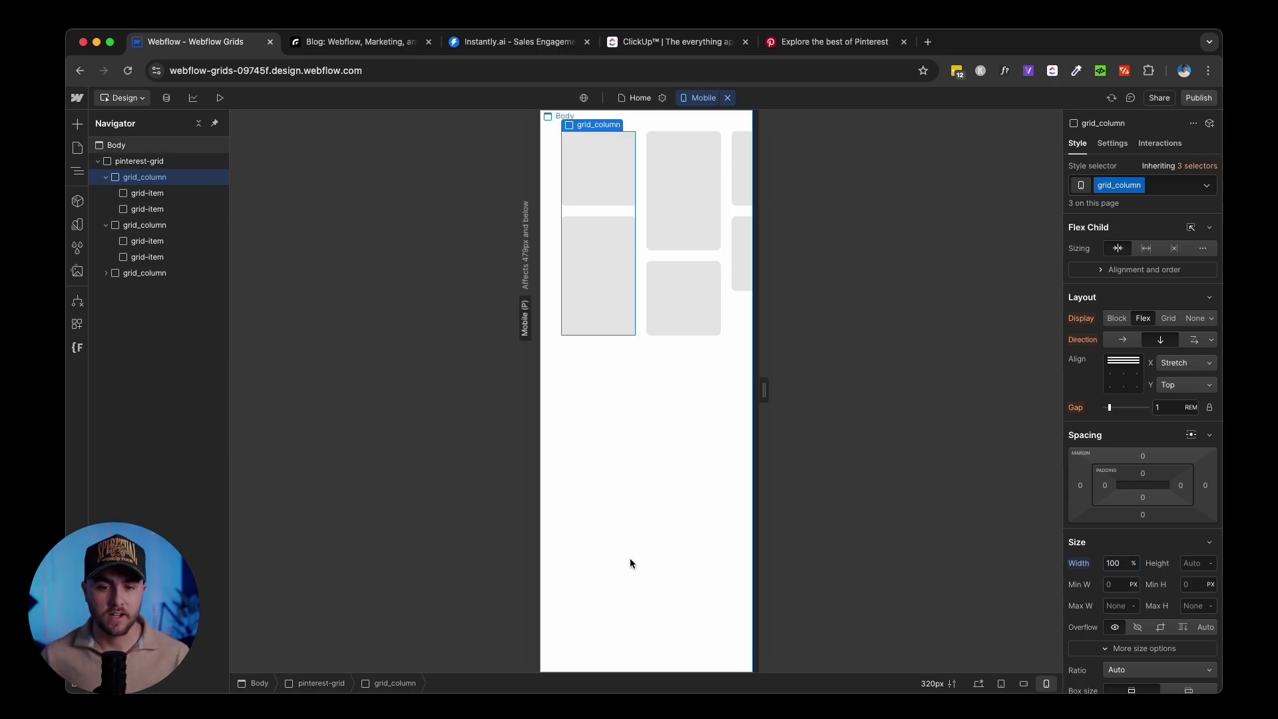
Change the flex direction of pinterest-grid to vertical on Mobile and look over the stacked items
click(178, 162)
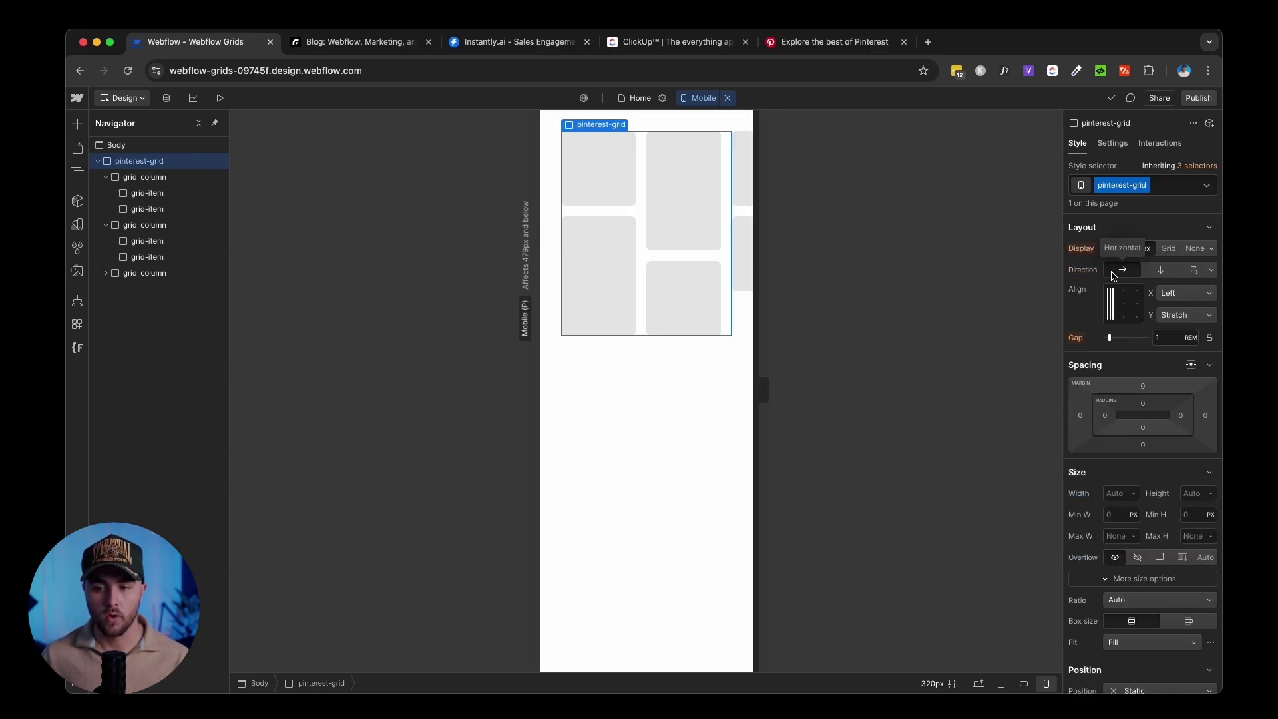
click(1160, 270)
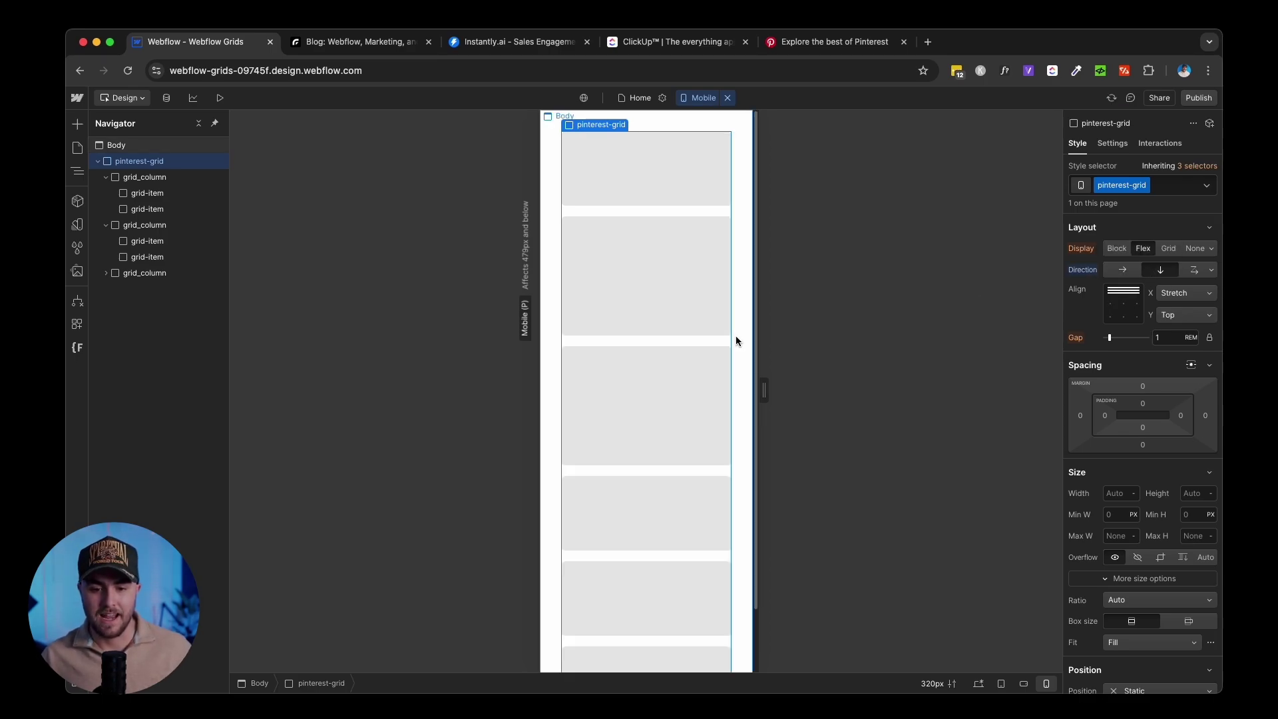
scroll(734, 334, down, 5)
scroll(734, 339, up, 5)
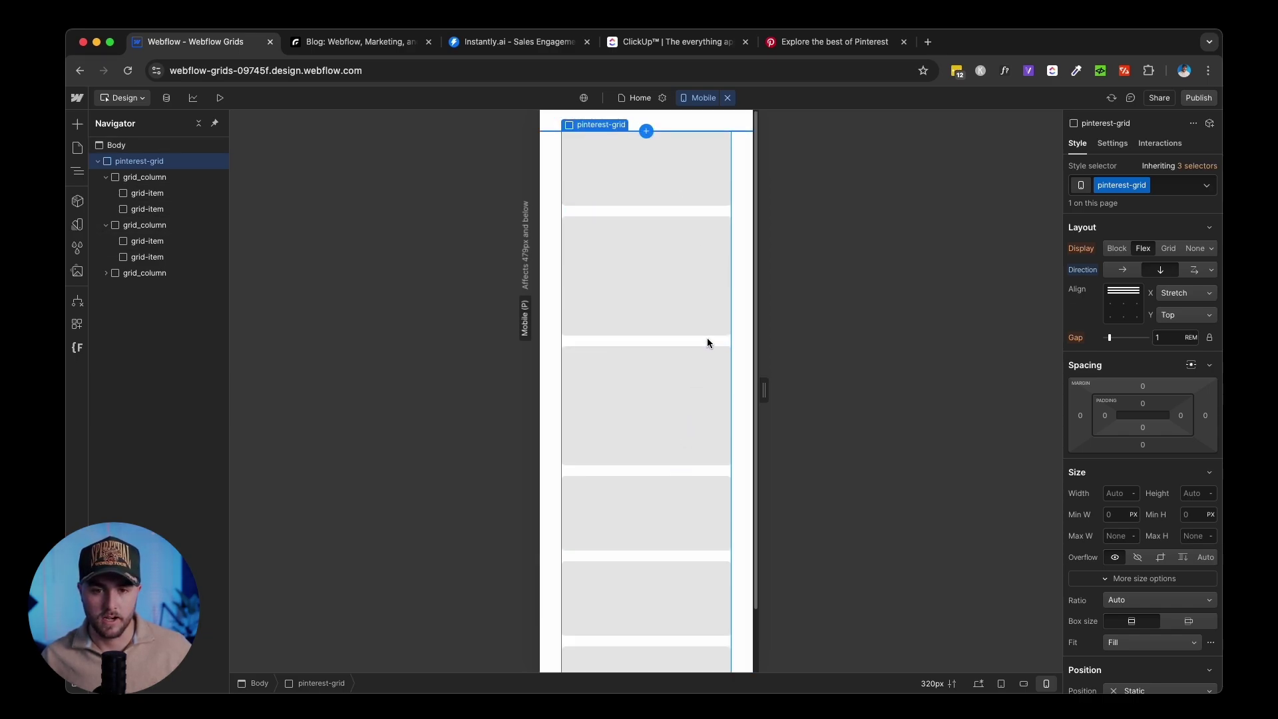
Review the grid at the Mobile landscape and Tablet breakpoints, and return to the Desktop view
click(709, 98)
click(722, 151)
click(699, 100)
click(703, 134)
click(698, 100)
click(711, 119)
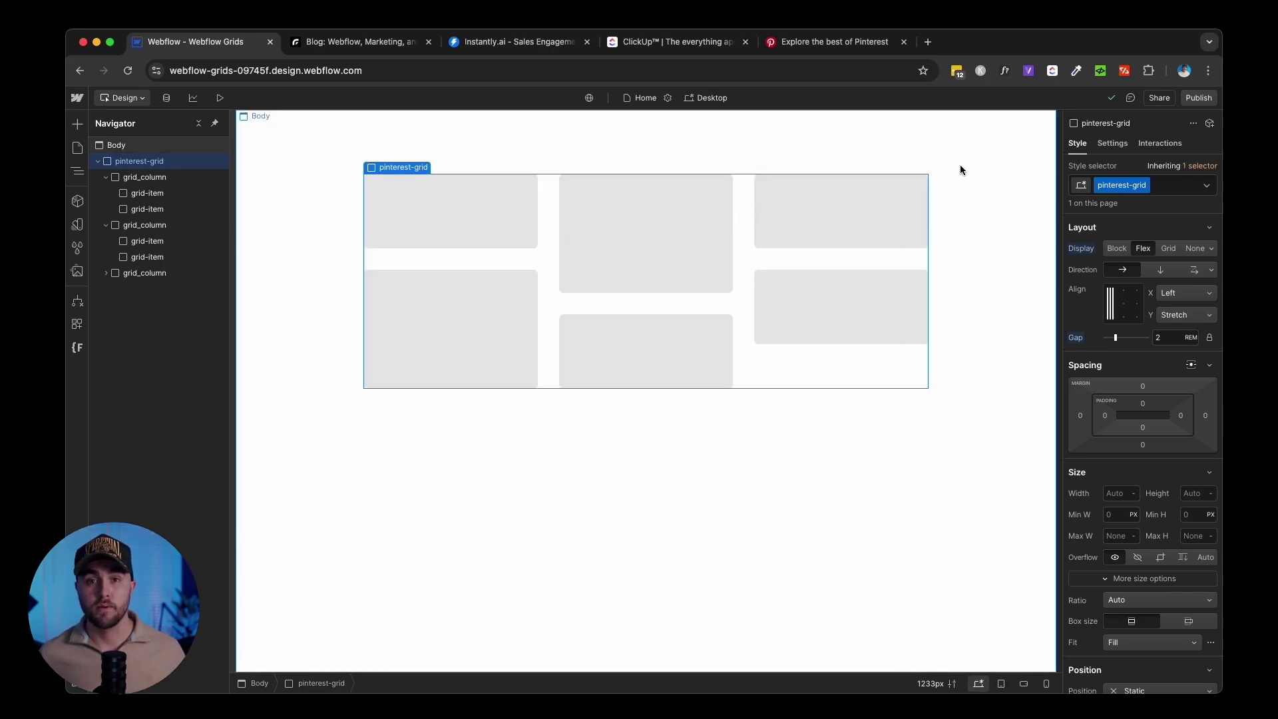